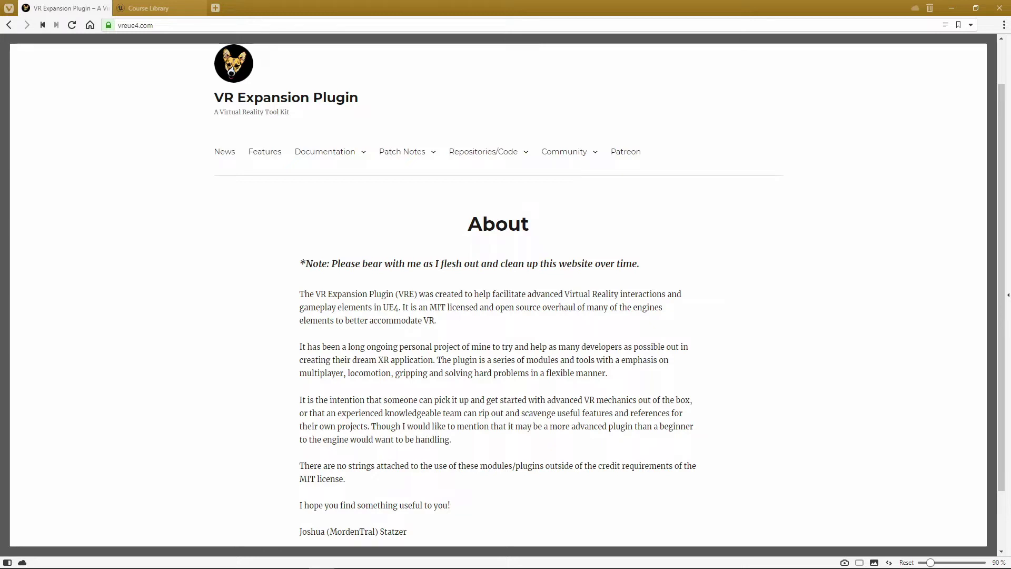
- Bring up the Course Library and scroll down past courses like Exploring Blueprints and Advanced Shaders Development
click(150, 8)
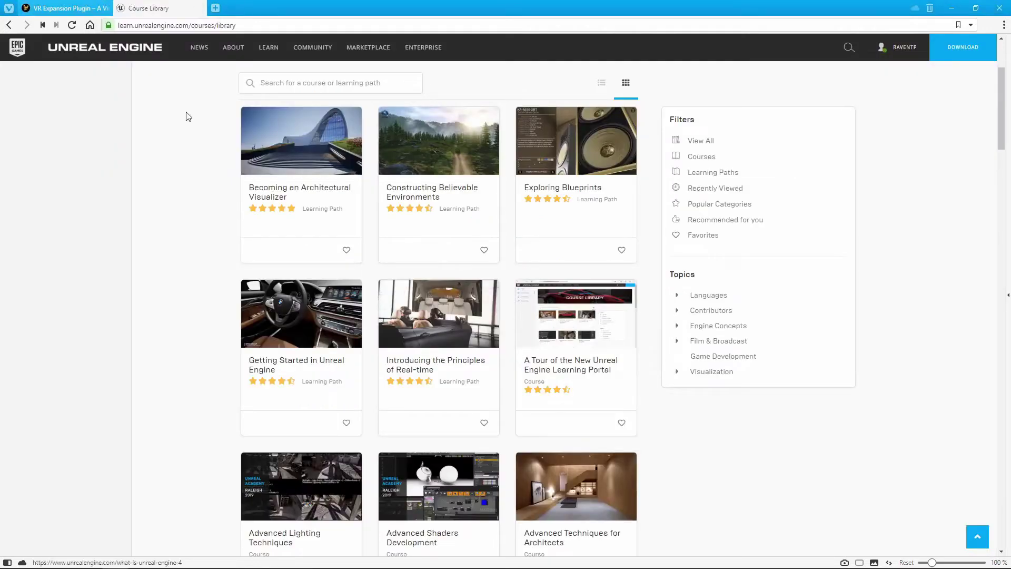
mouse_move(268, 52)
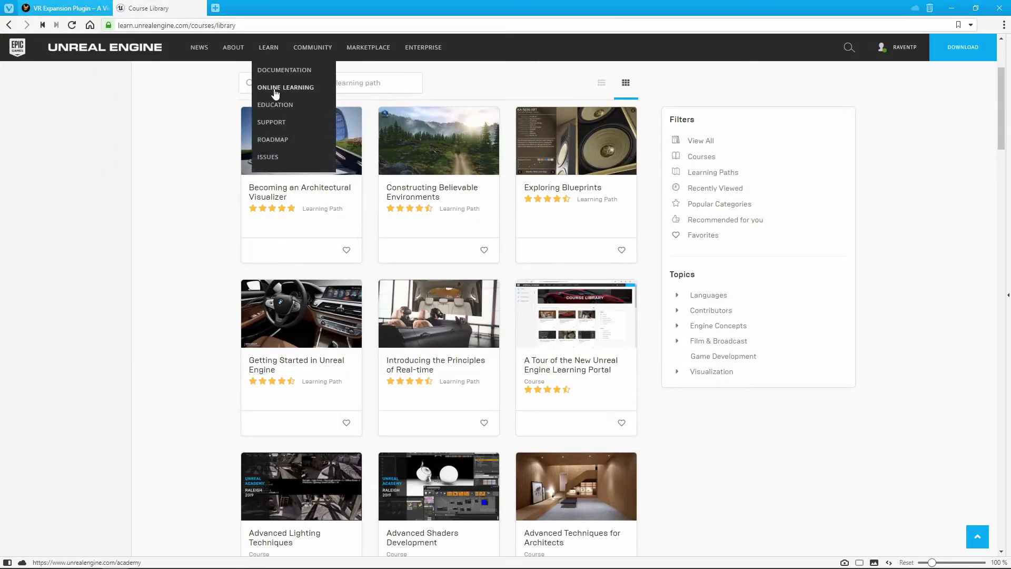
scroll(553, 271, up, 3)
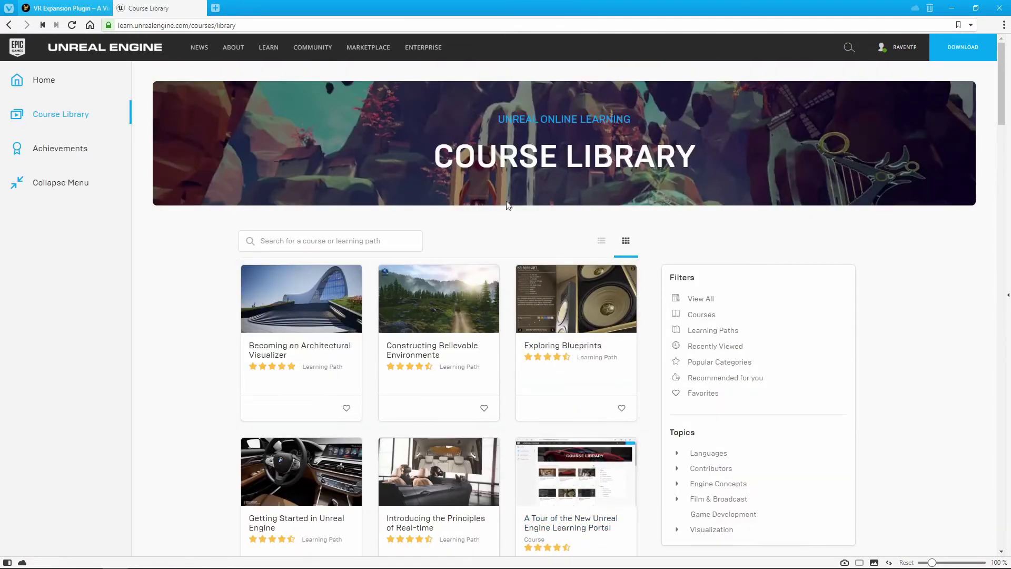
scroll(437, 348, down, 2)
scroll(332, 380, down, 2)
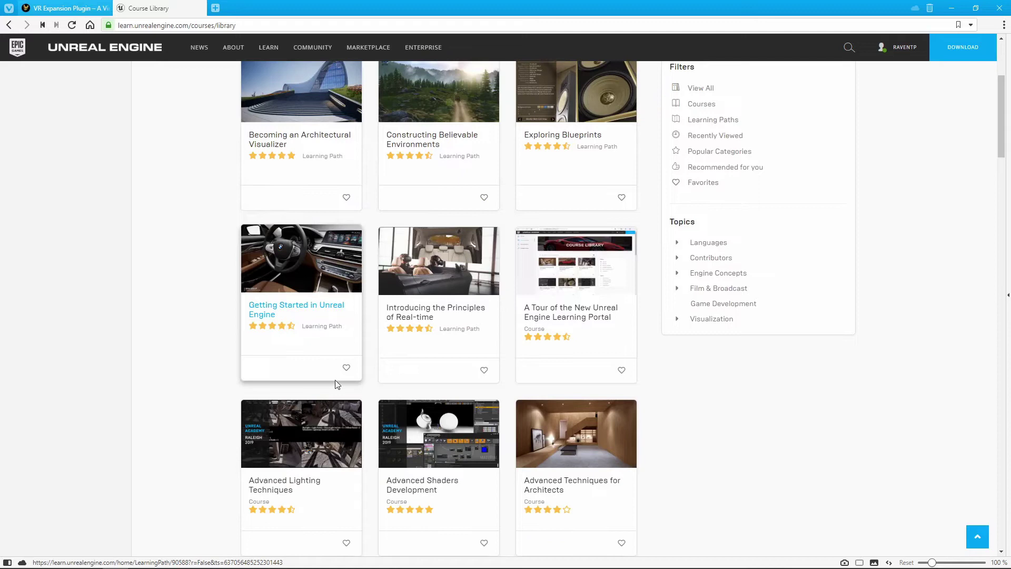
scroll(145, 350, down, 1)
scroll(146, 351, down, 1)
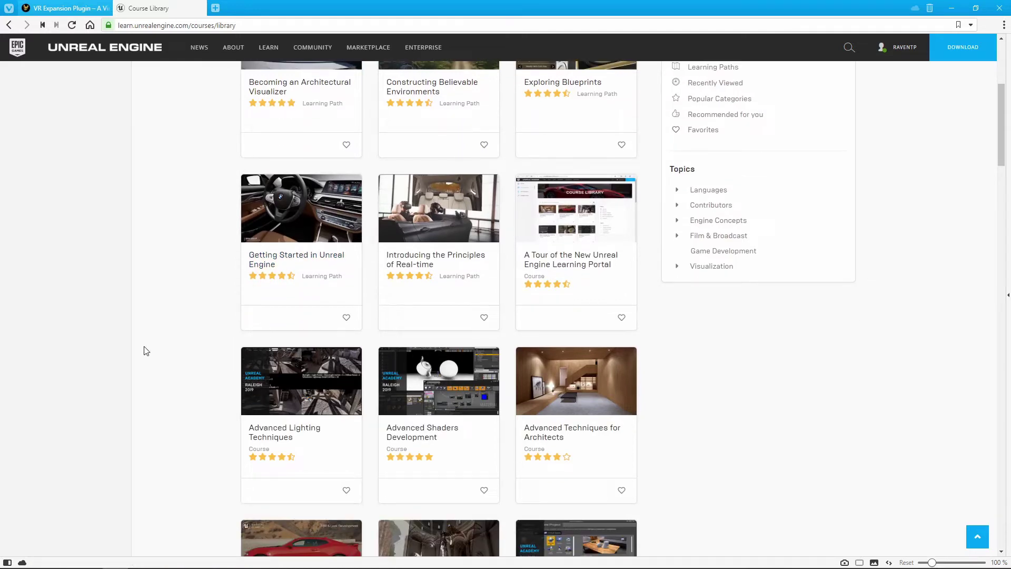
- Close the Course Library tab and open the Main Plugin Repository from vreue4.com's Repositories menu
click(201, 8)
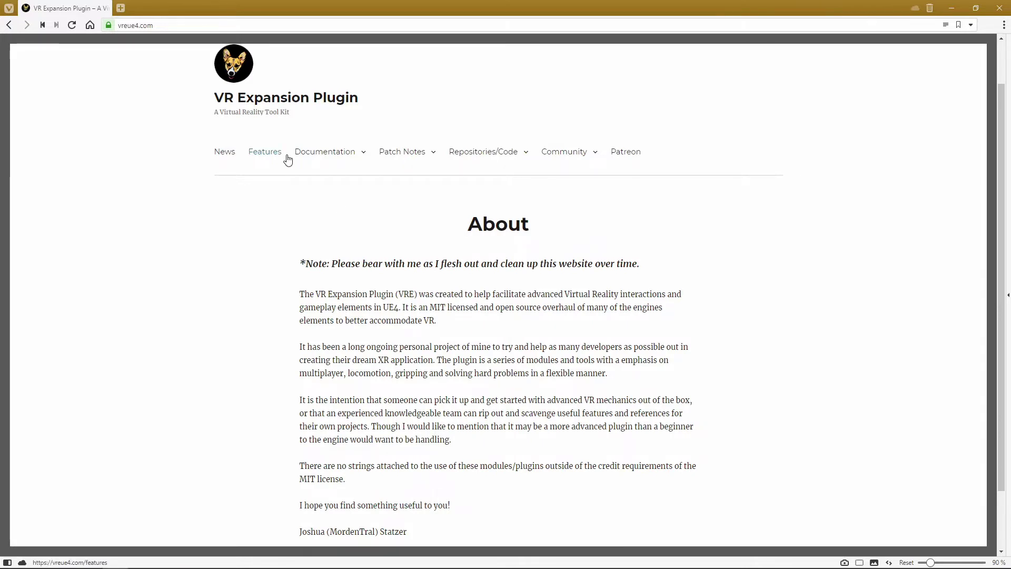
mouse_move(508, 167)
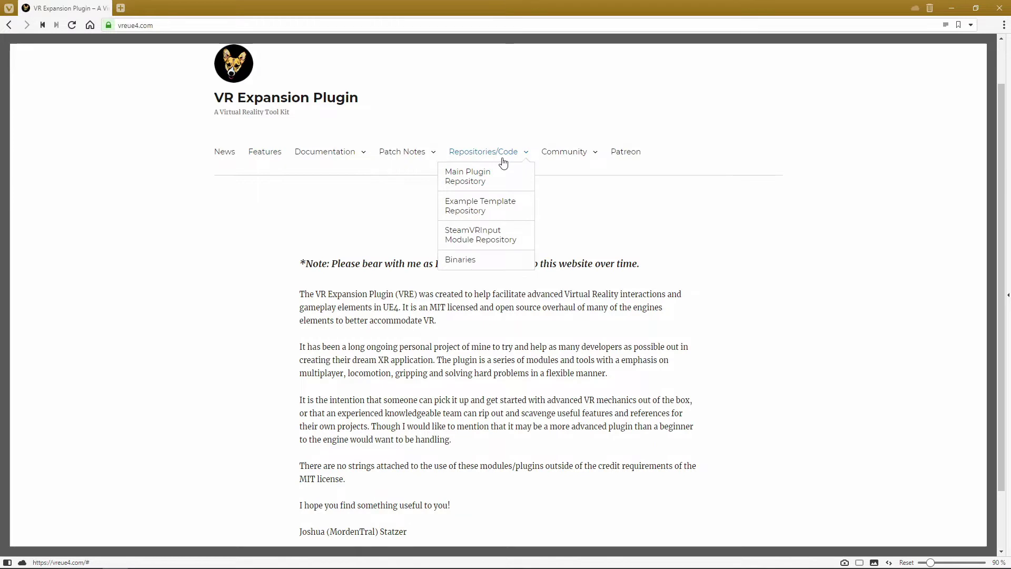
click(484, 183)
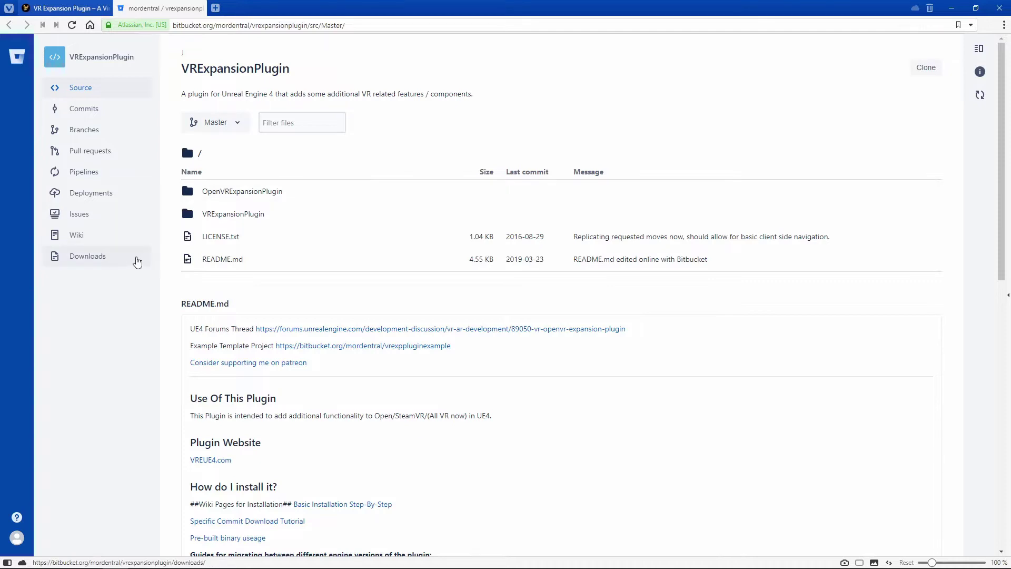
- Download the whole VRExpansionPlugin repository as a 464 KB zip into the Downloads folder
click(137, 261)
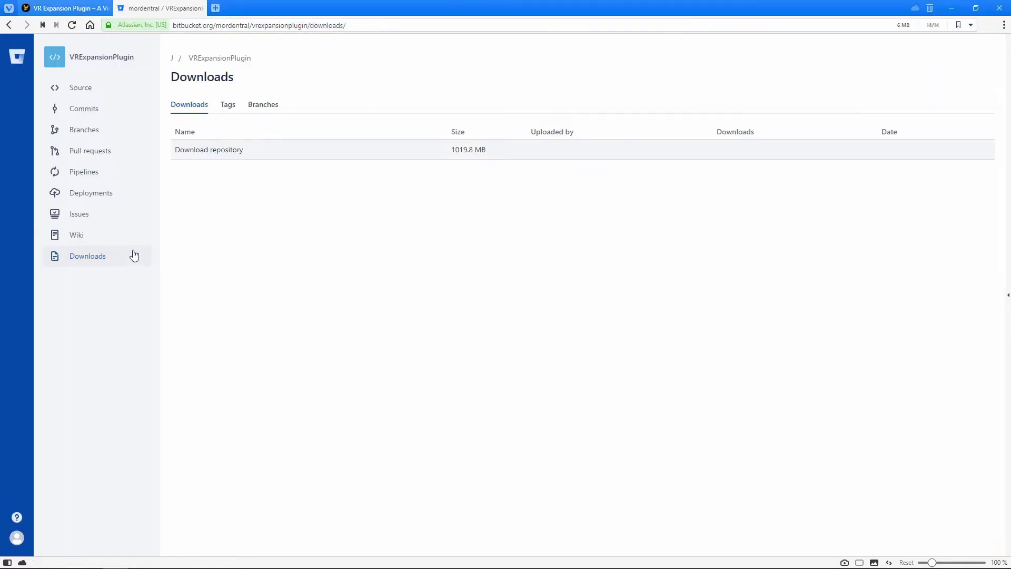
click(209, 151)
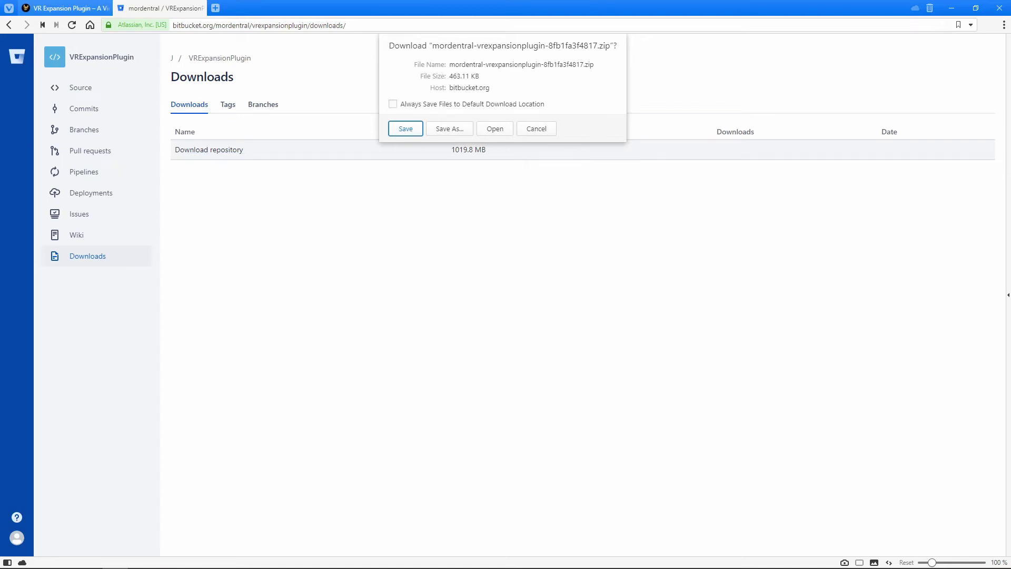
key(Return)
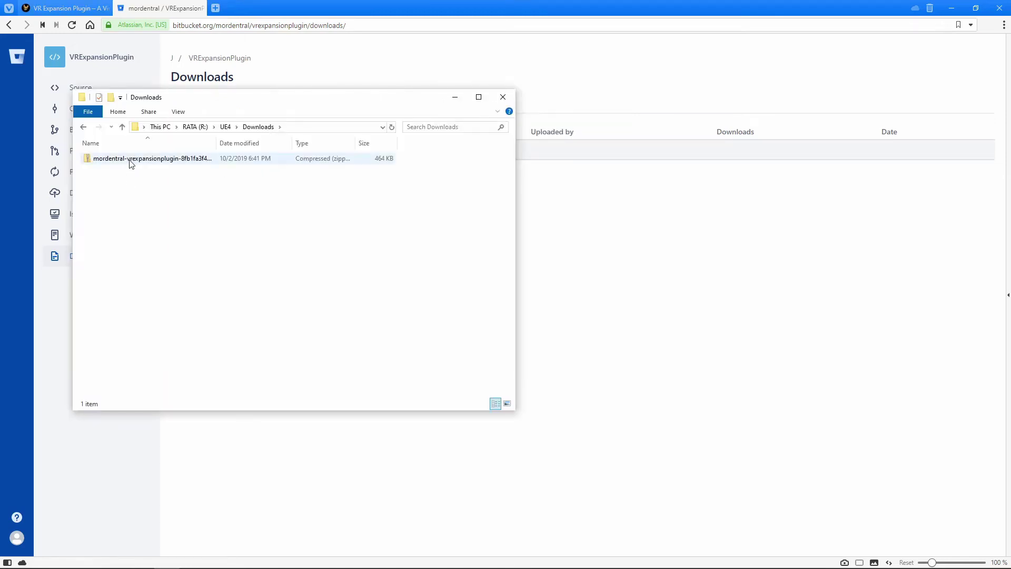
- Open the downloaded zip and place the VREP project window beside it
double_click(130, 160)
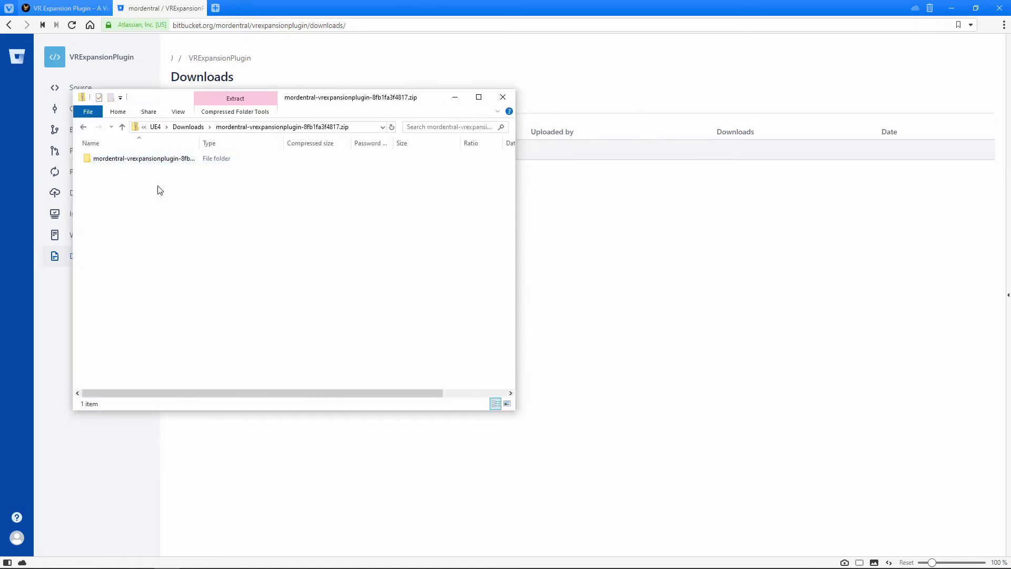
click(136, 161)
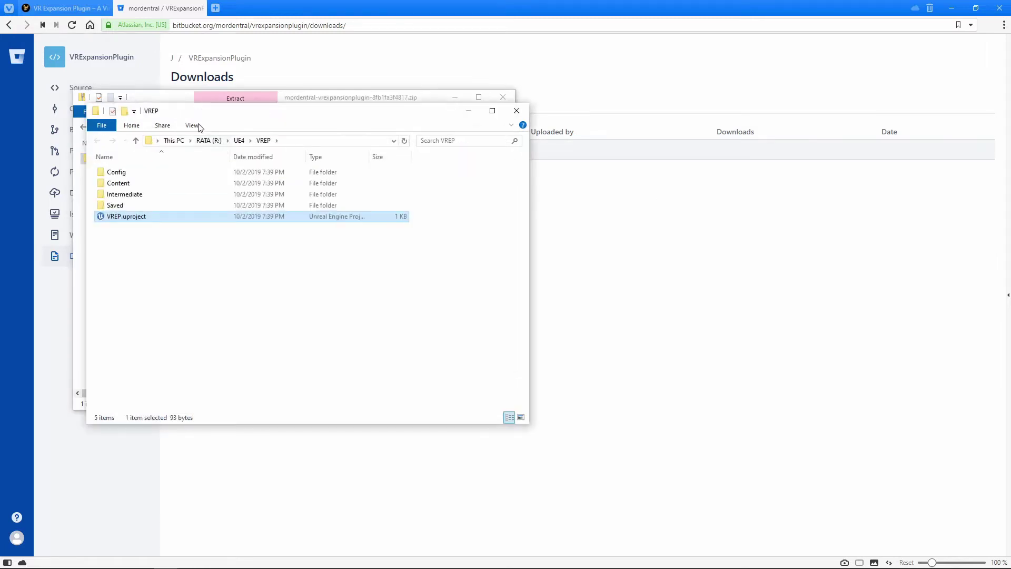
drag(226, 109, 676, 91)
- Create a new folder named Plugins inside the VREP project folder
right_click(635, 255)
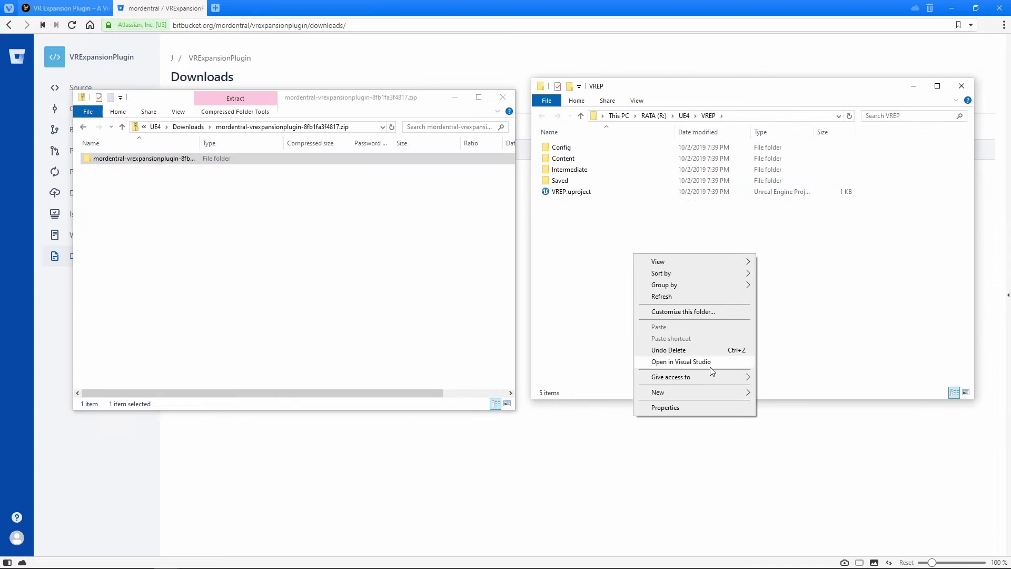
mouse_move(707, 393)
click(792, 394)
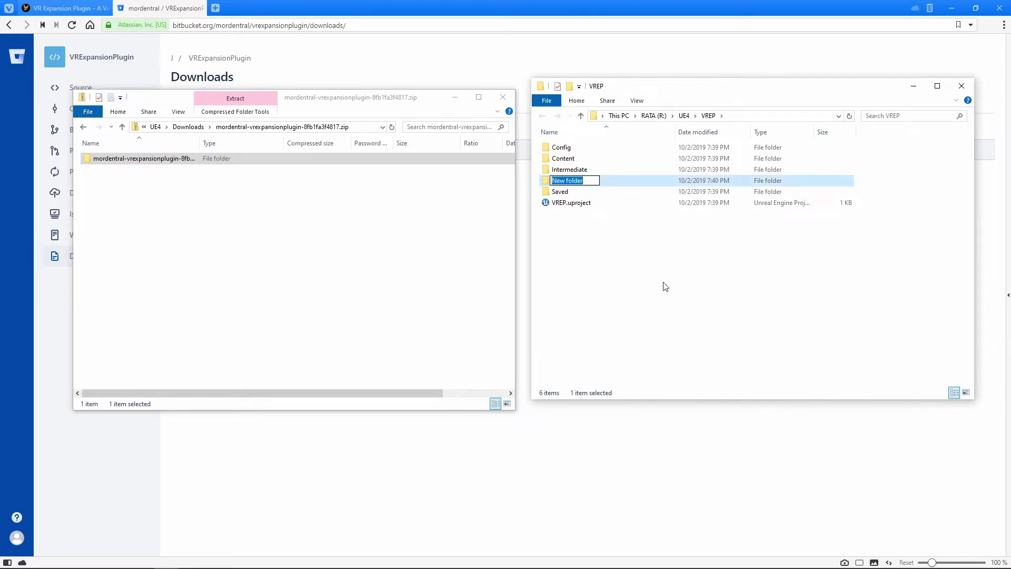
text(PLugin)
key(BackSpace)
key(BackSpace)
key(BackSpace)
key(BackSpace)
key(BackSpace)
text(lugins)
key(Return)
key(Return)
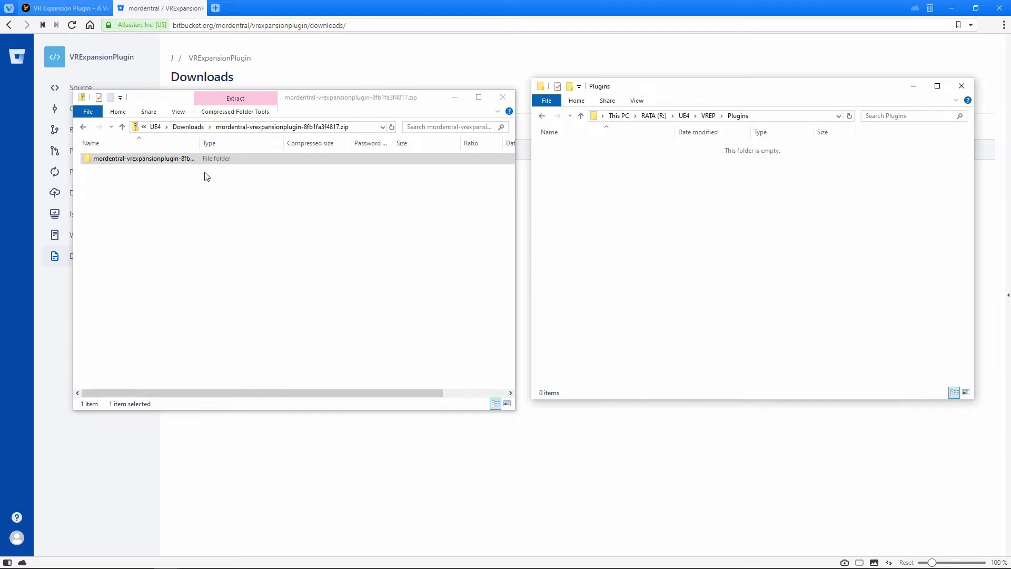
- Copy the zip's plugin folder into Plugins, rename it VRExpansion, and open it
drag(164, 161, 664, 211)
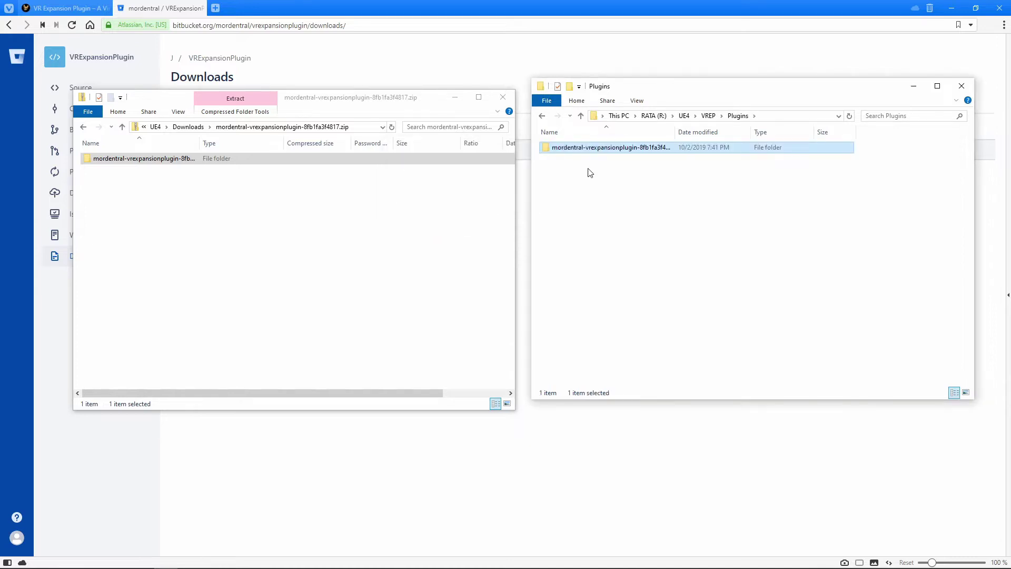
right_click(573, 150)
click(641, 423)
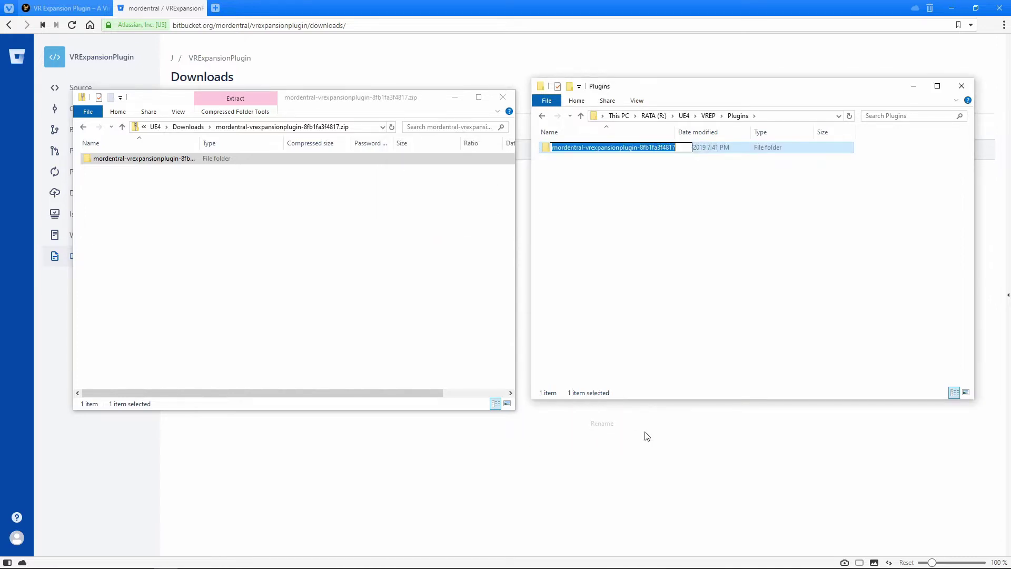
text(VRE)
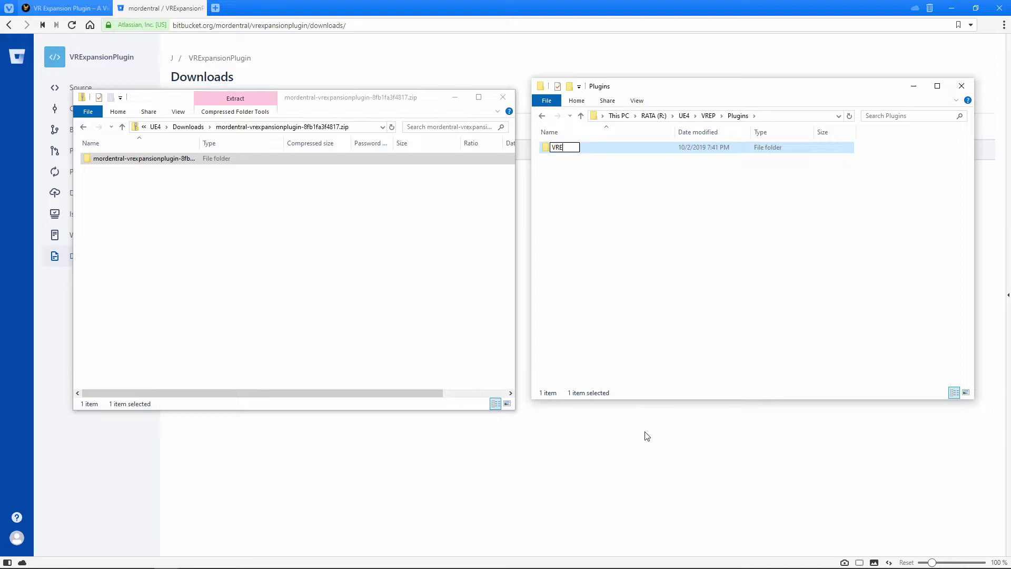
text(xpansion)
key(Return)
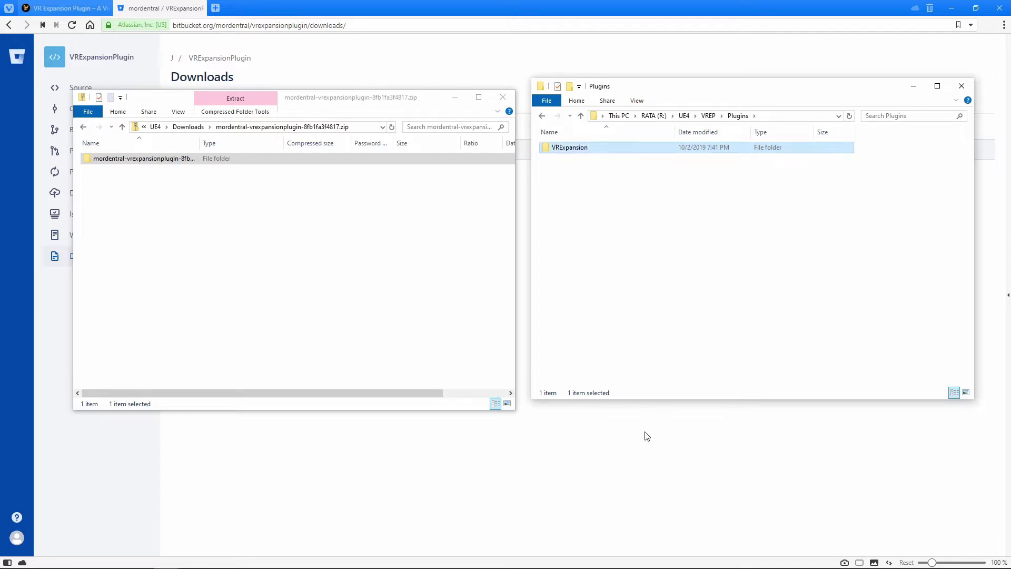
key(Return)
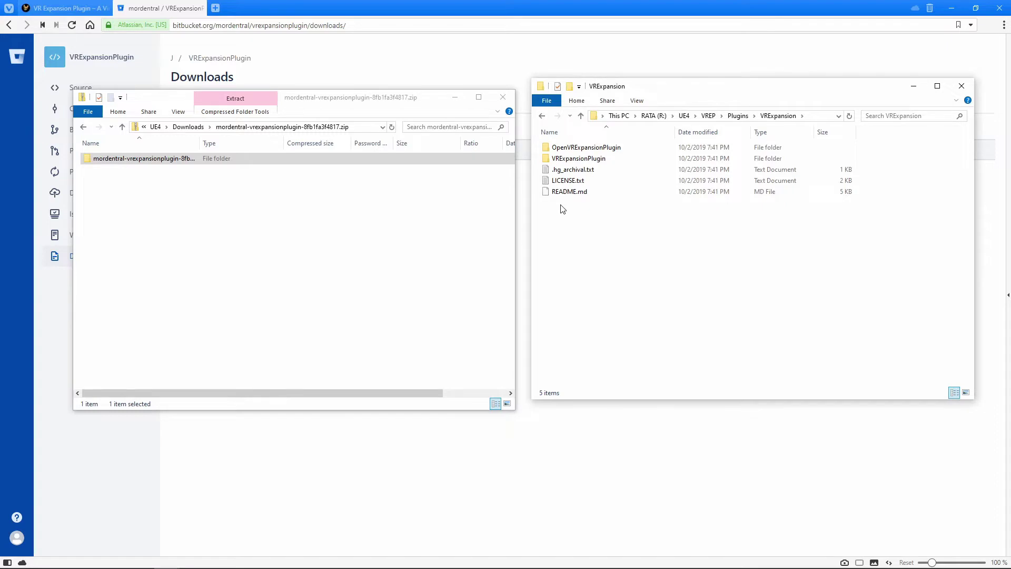
- Read LICENSE.txt in Notepad, then close Notepad, the zip window and the VRExpansion folder
click(563, 181)
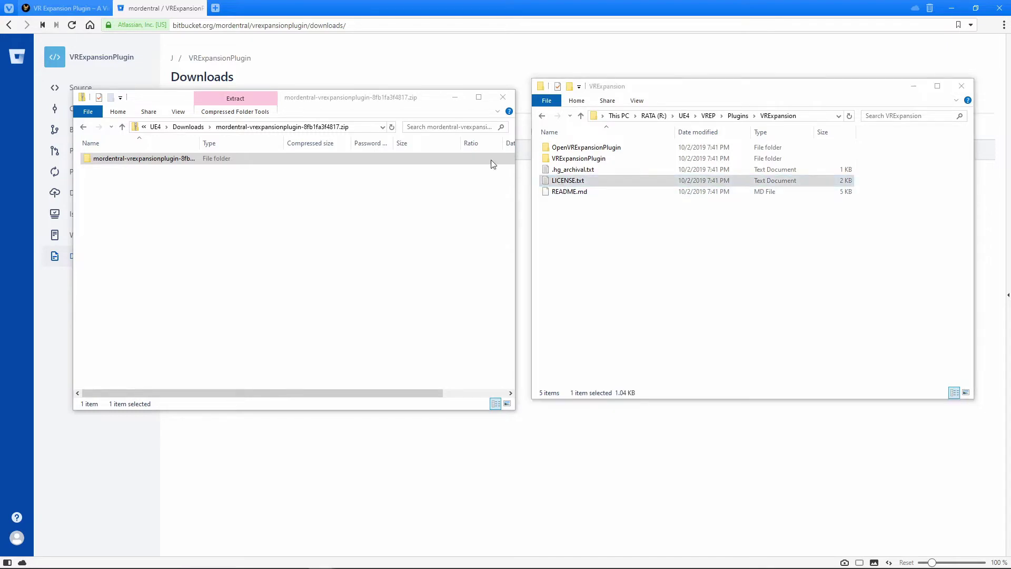
click(503, 97)
key(Return)
drag(606, 220, 353, 157)
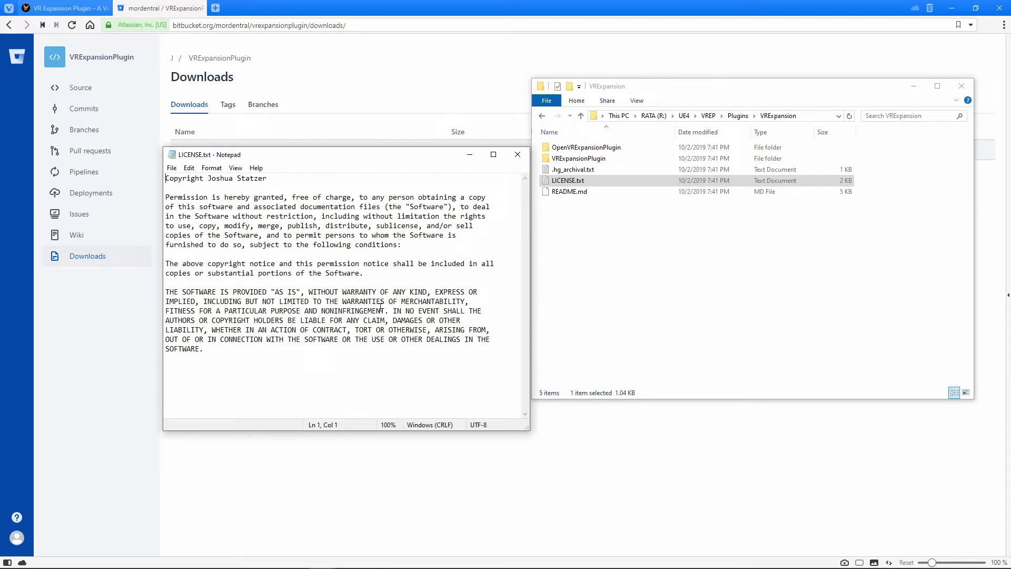
click(517, 157)
click(960, 93)
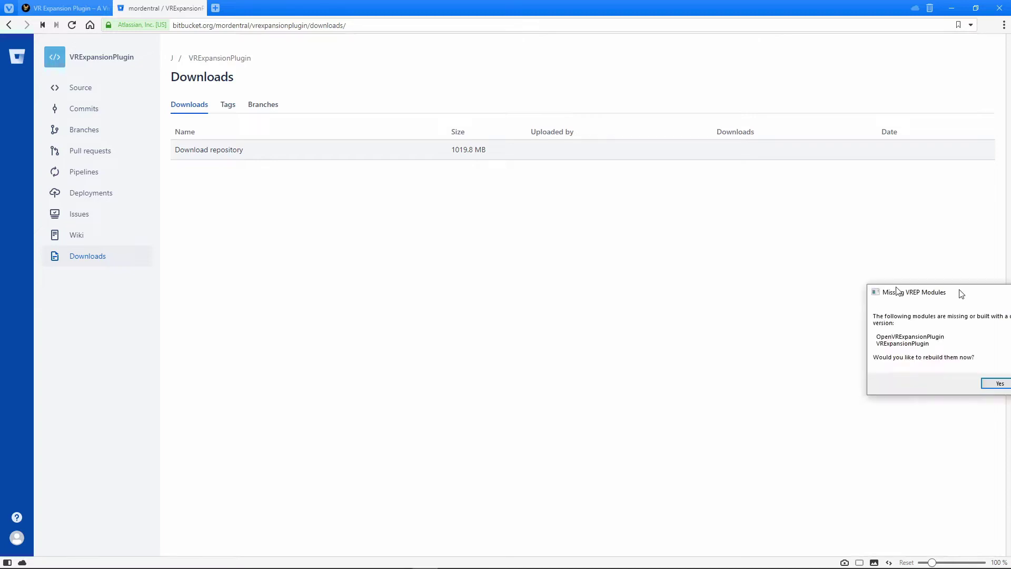
- Accept the Missing VREP Modules prompt to rebuild both plugin modules
drag(959, 292, 465, 207)
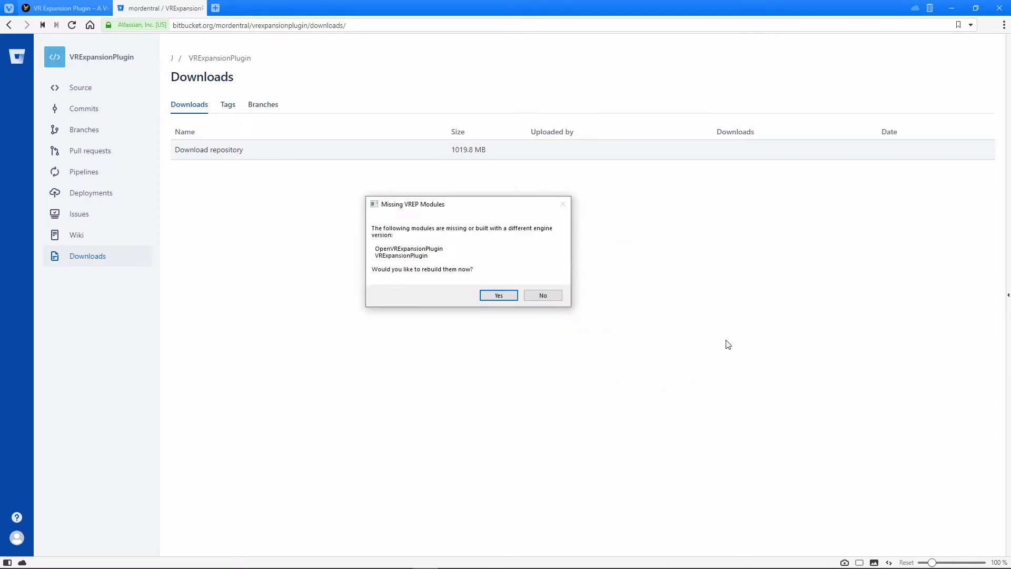
click(498, 295)
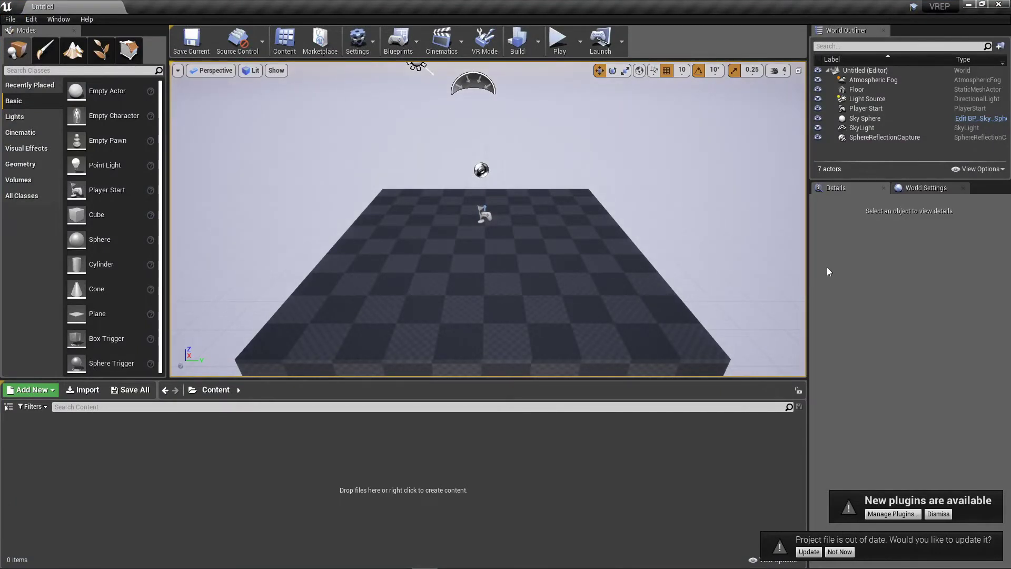
- Confirm both VRExpansion 4.23 plugins are enabled, then update the out-of-date VREP project file
click(893, 514)
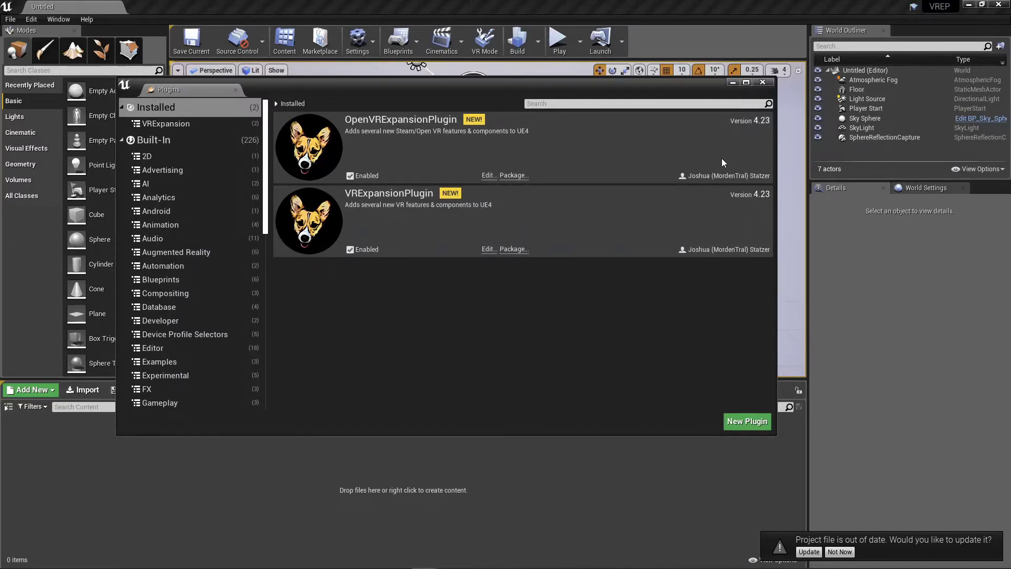
click(763, 83)
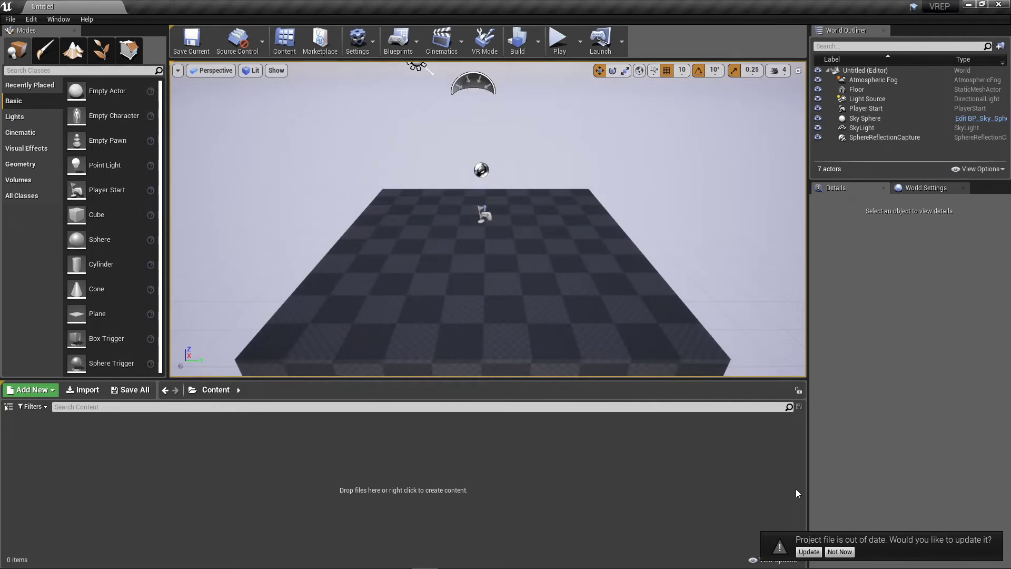
click(808, 551)
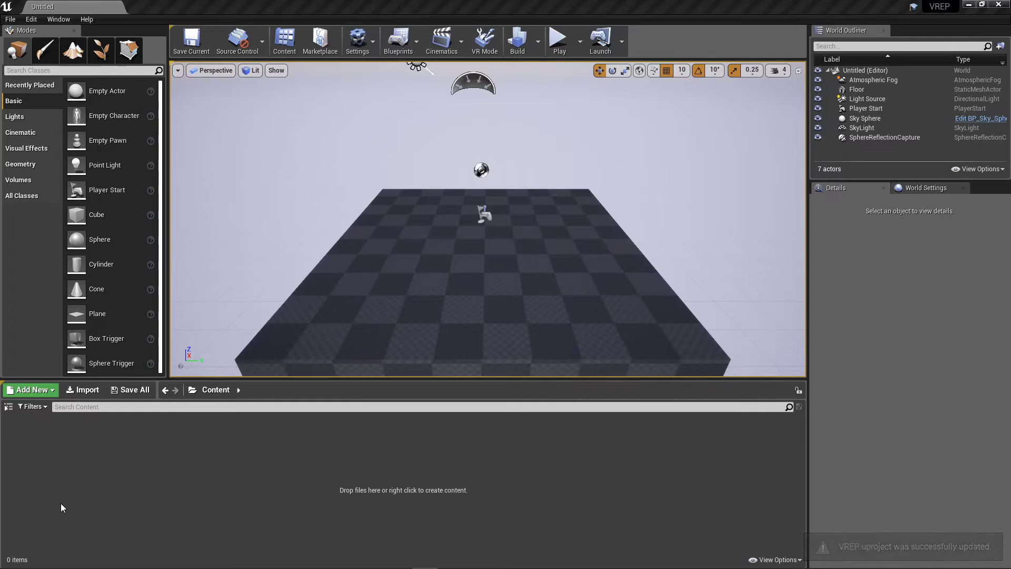
- Create a new VREP folder under Content in the sources panel
click(9, 407)
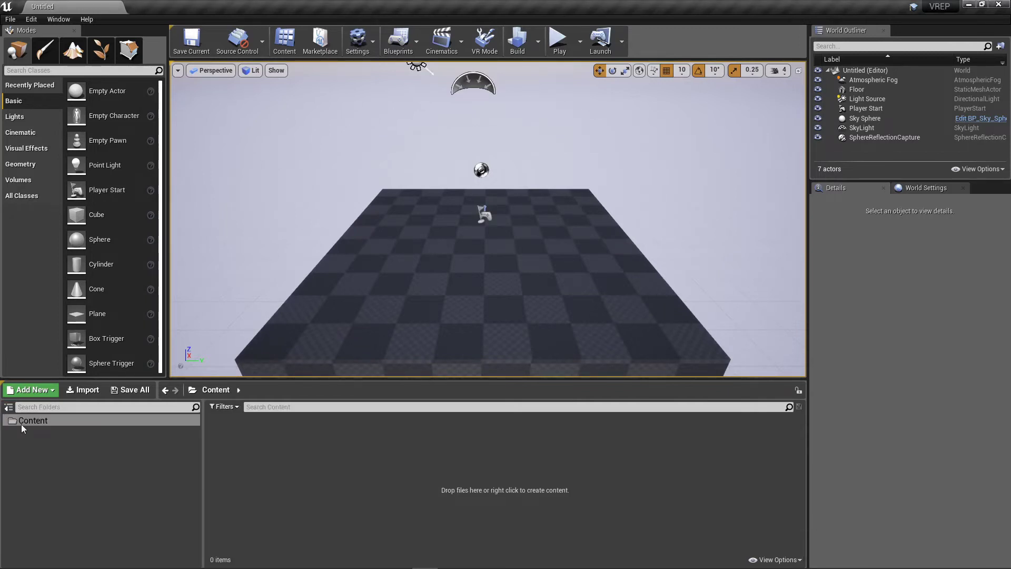
right_click(29, 425)
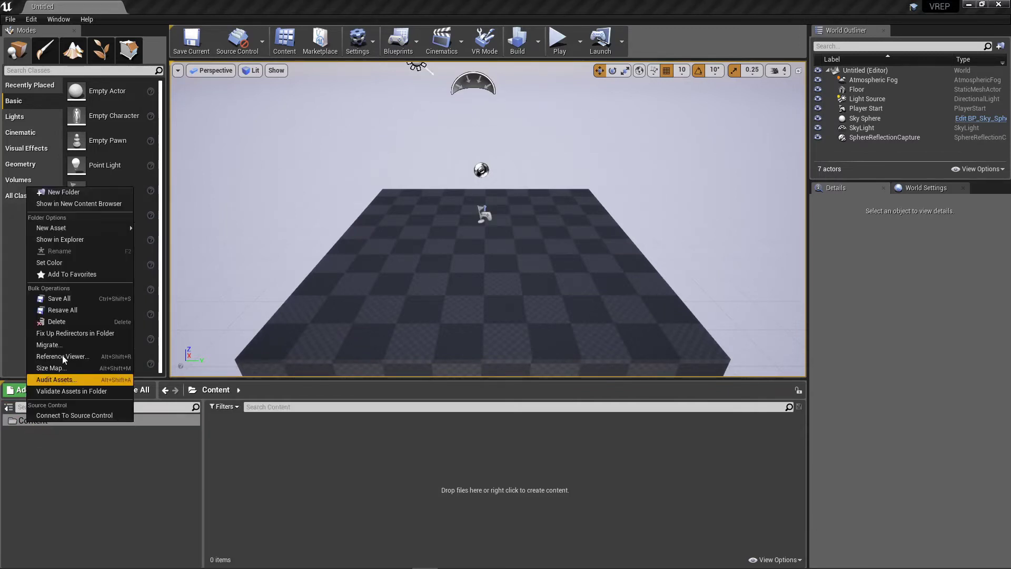
click(65, 198)
text(VREP)
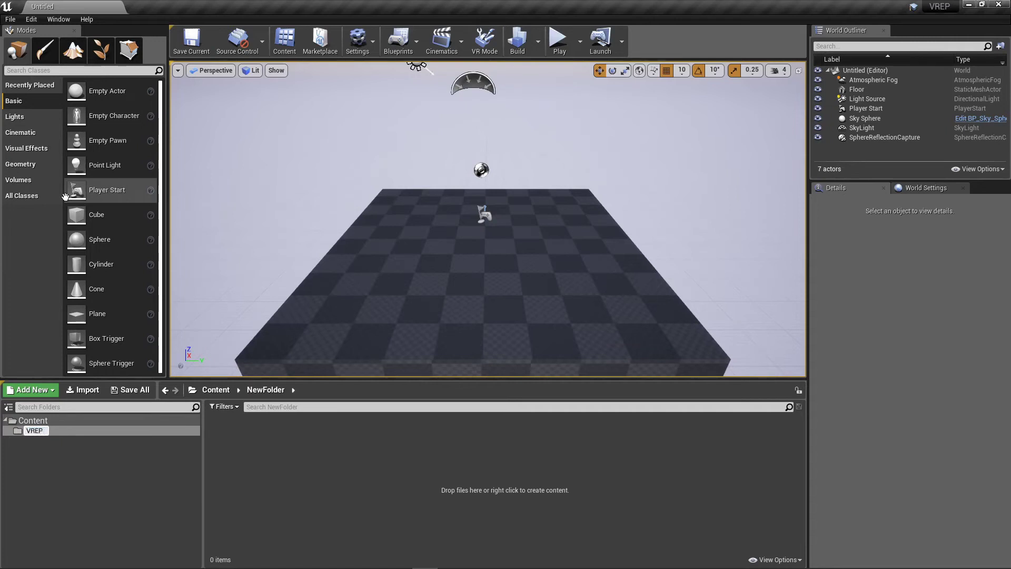
key(Return)
click(276, 445)
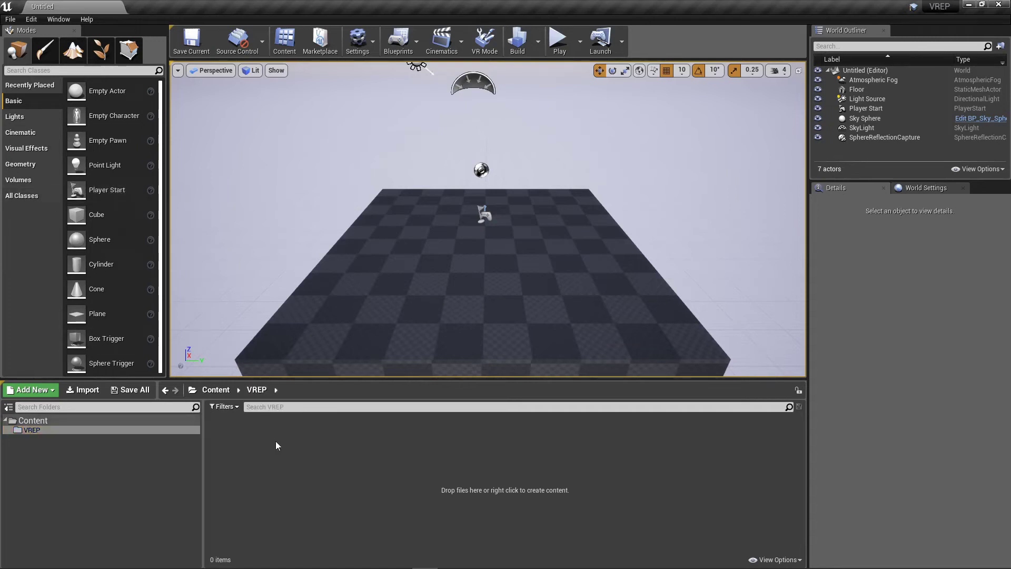
- Save the current level as 01 inside the VREP folder
click(10, 19)
click(27, 72)
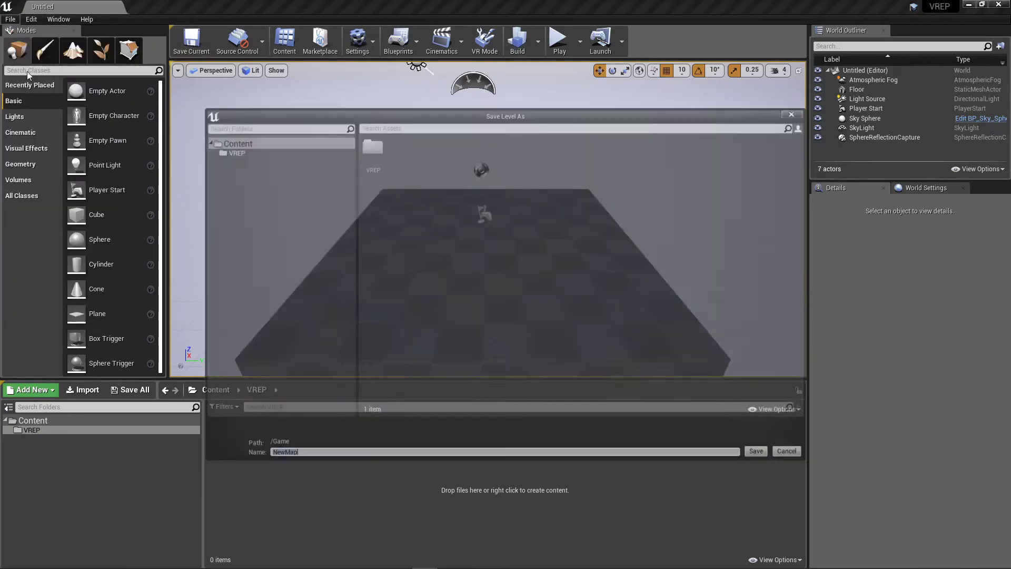
click(381, 153)
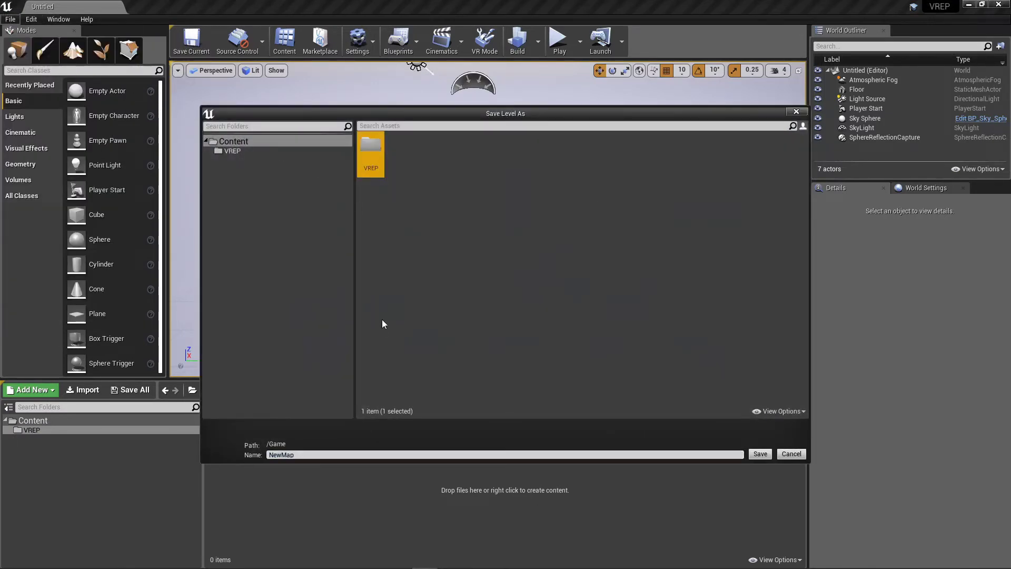
double_click(371, 157)
click(304, 455)
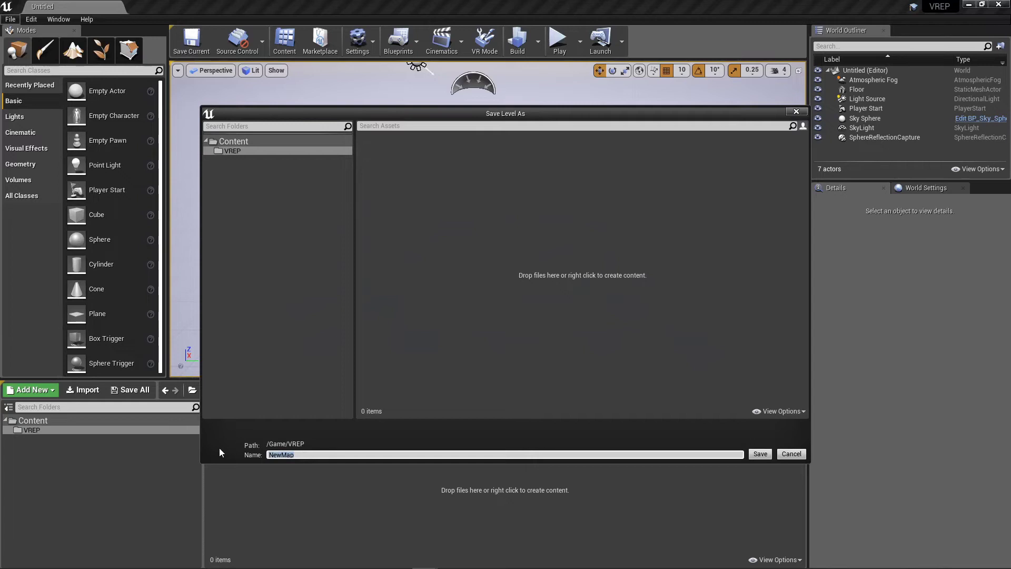
text(01)
key(Return)
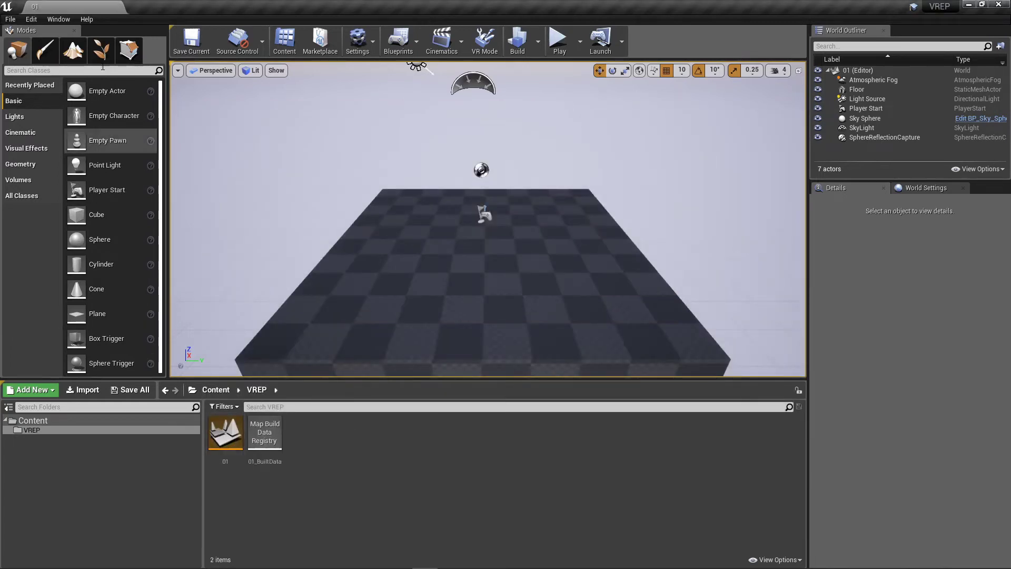
- Set Editor Preferences' Asset Editor Open Location to Main Window
click(37, 20)
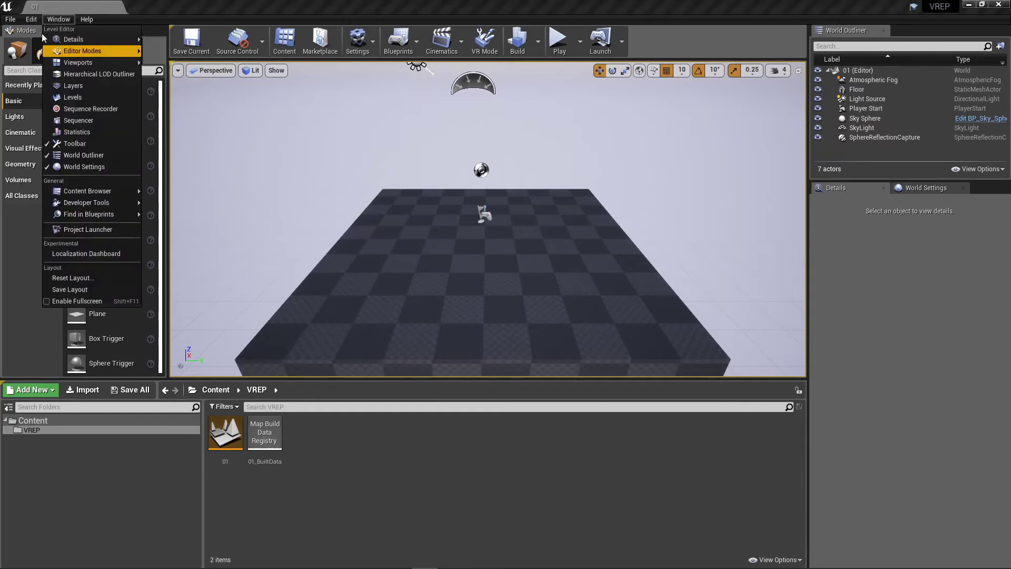
click(69, 157)
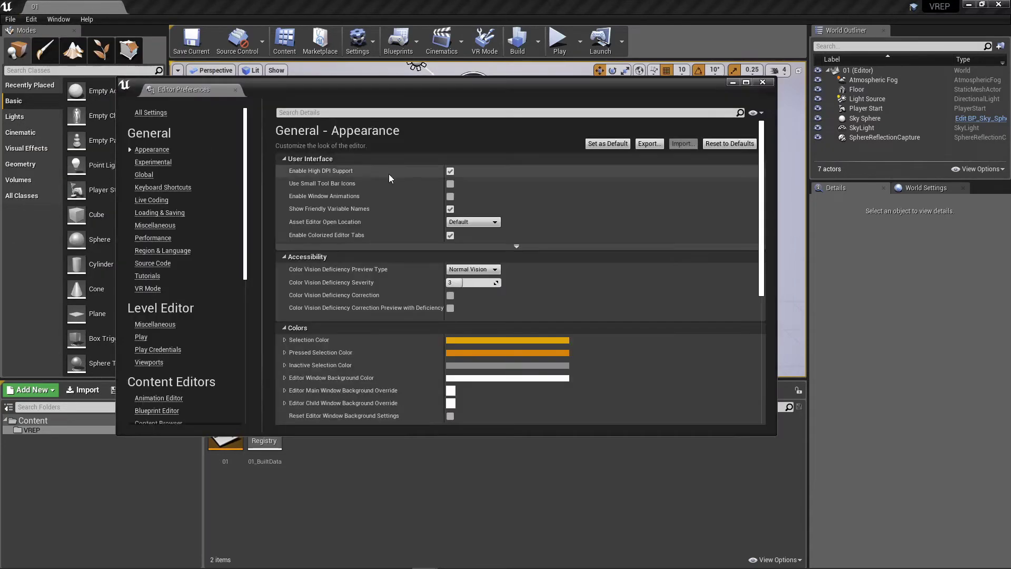
click(472, 222)
click(476, 245)
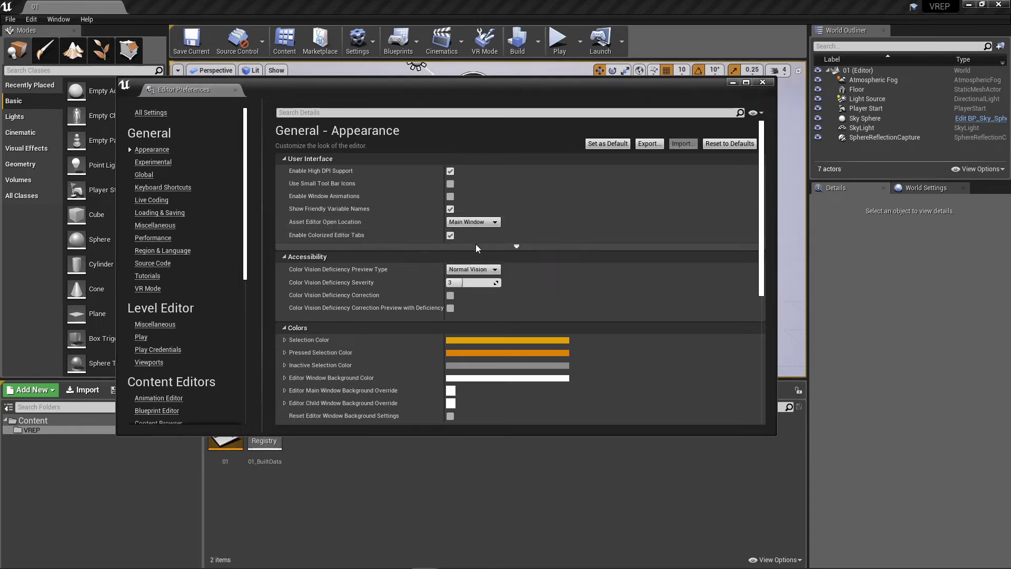
click(754, 83)
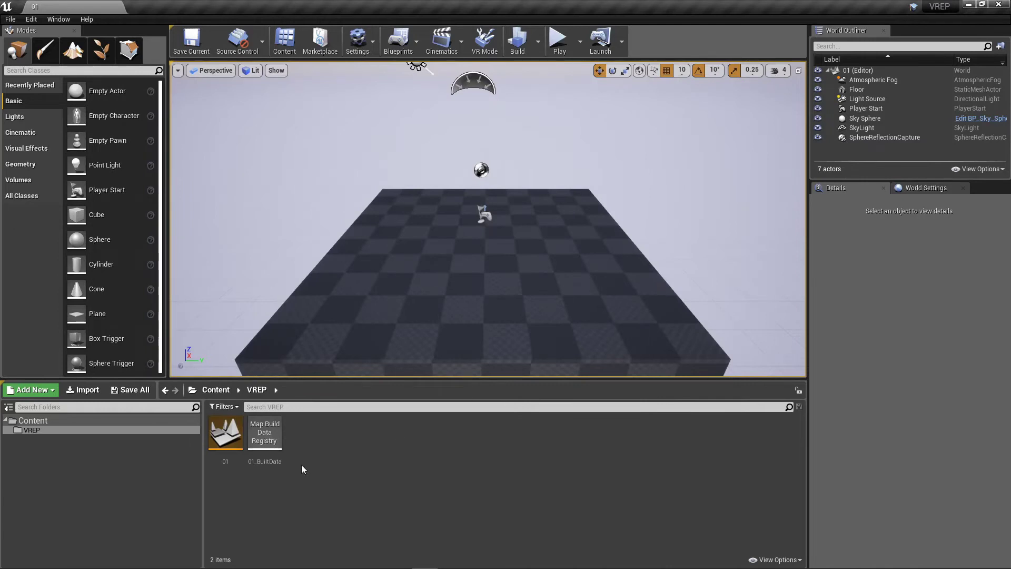
- Set the Editor Startup Map to 01 under Maps & Modes in Project Settings
click(31, 19)
click(87, 169)
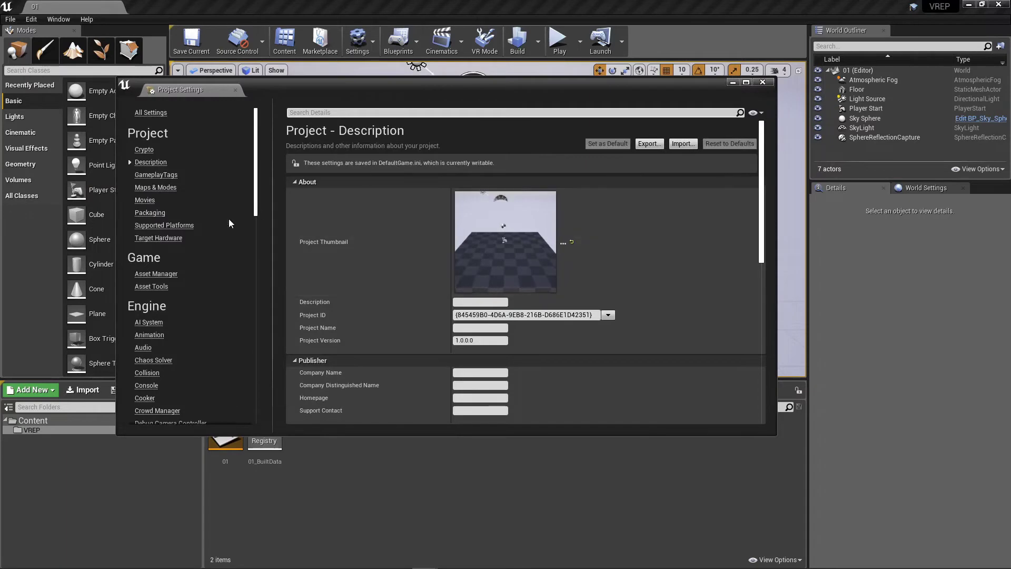
click(155, 187)
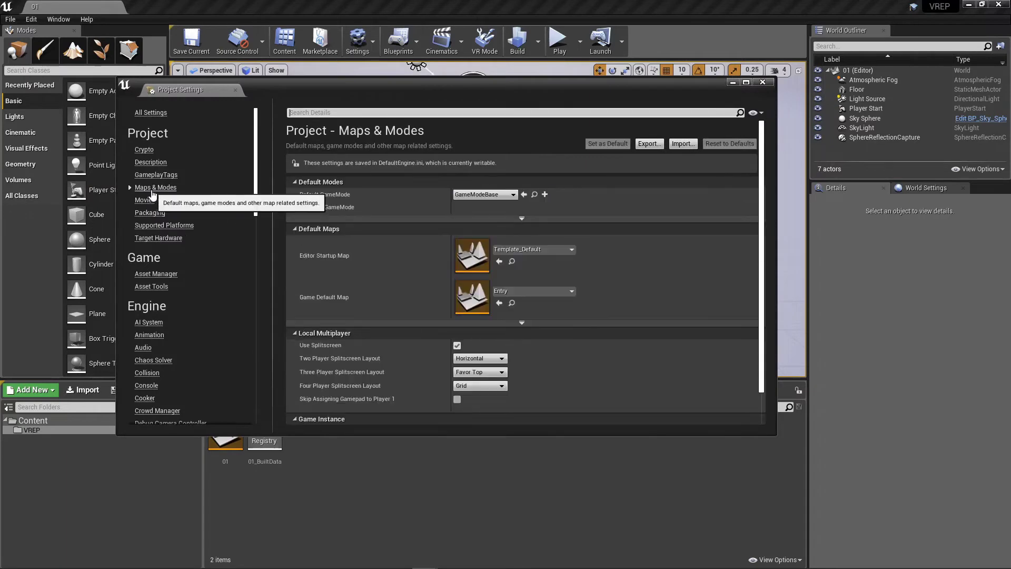
click(533, 249)
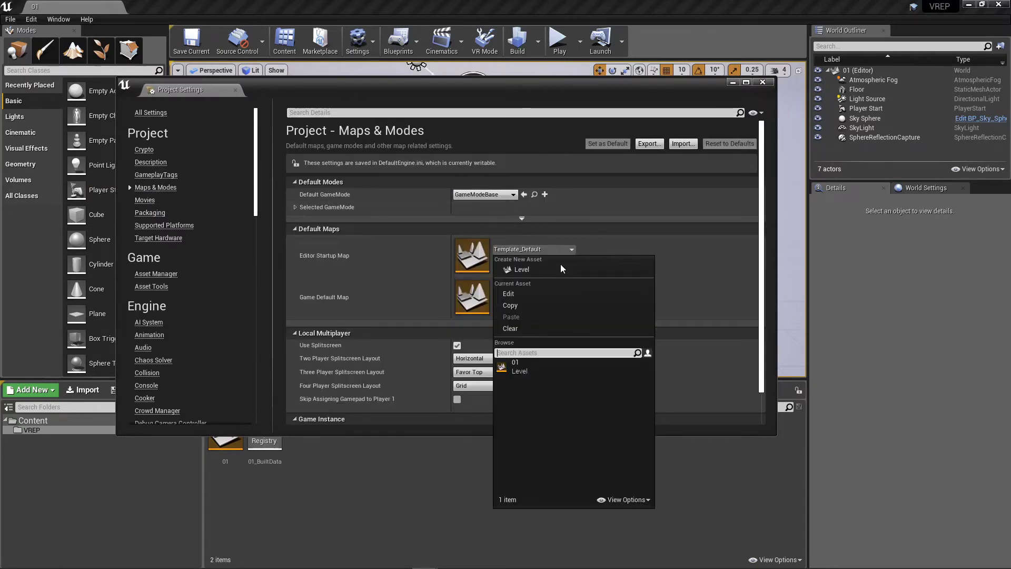
click(561, 366)
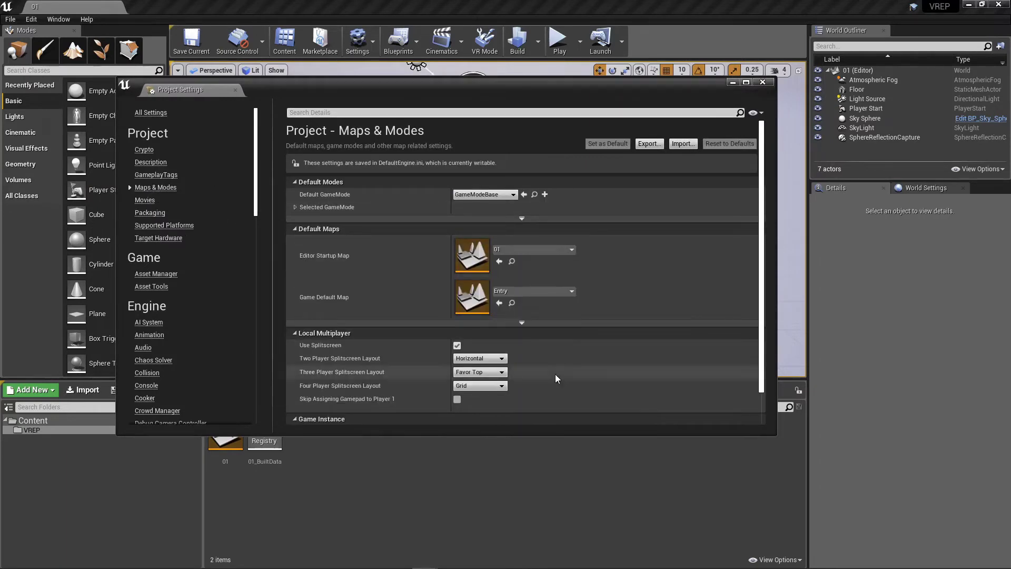
click(762, 82)
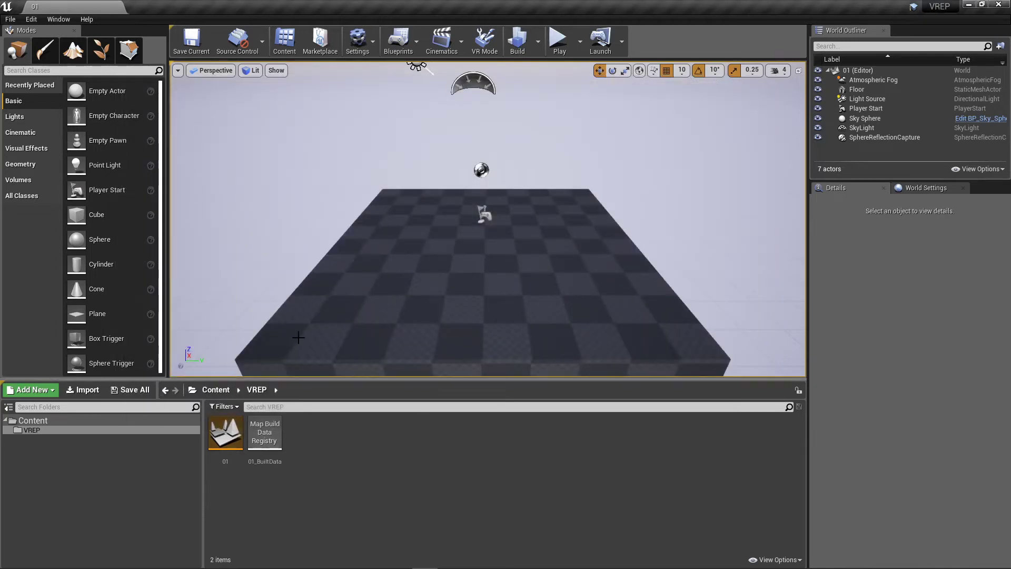
- Create a Blueprint class with GameMode as parent in the VREP folder, named GM_VREP
right_click(363, 454)
click(434, 178)
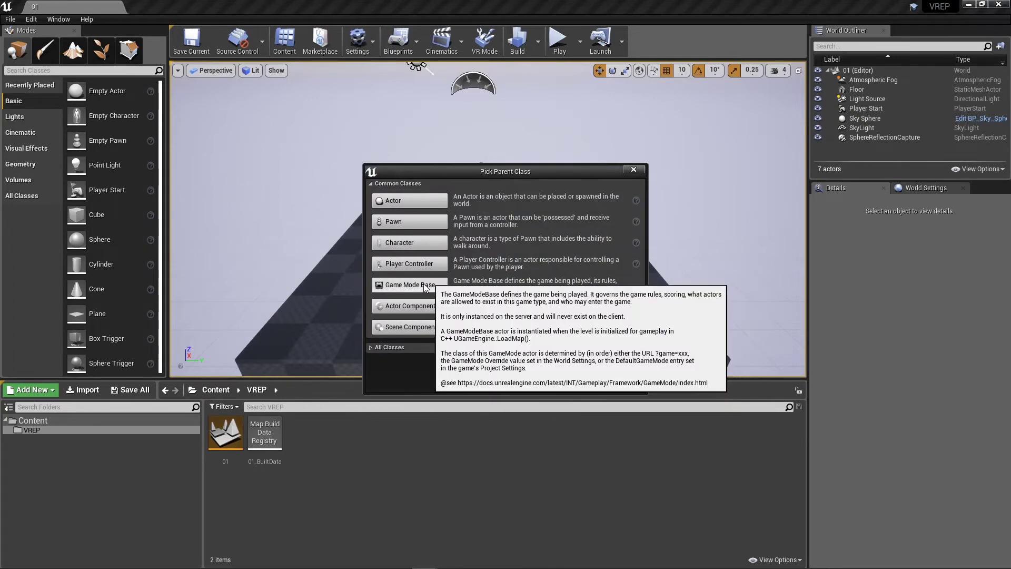
click(370, 348)
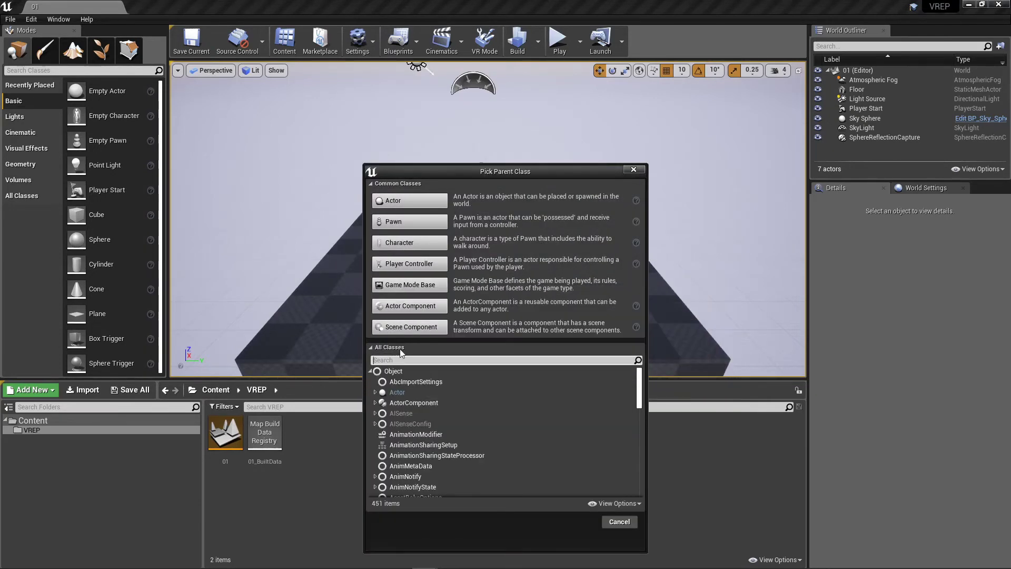
text(game mode)
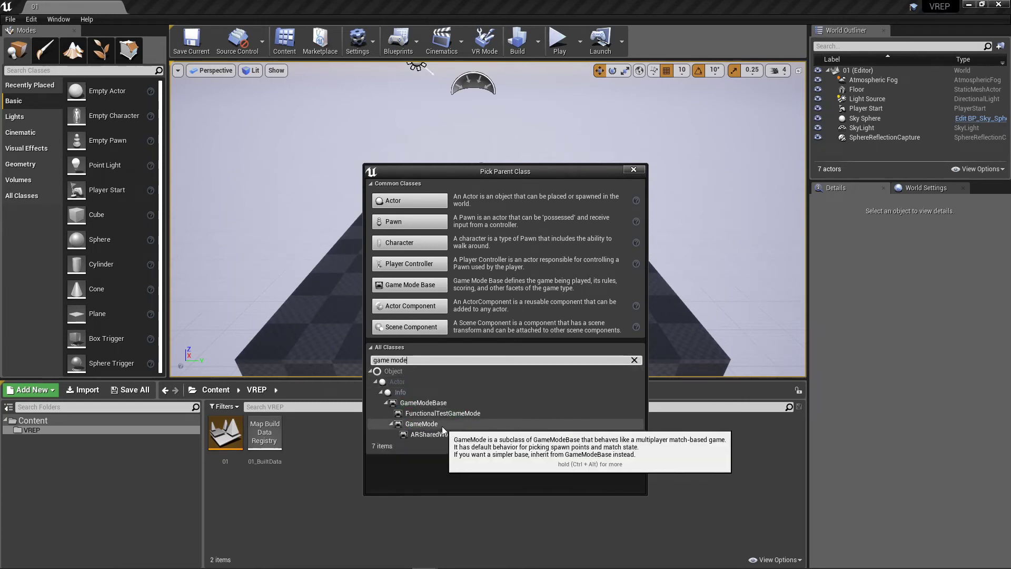
click(454, 424)
click(574, 466)
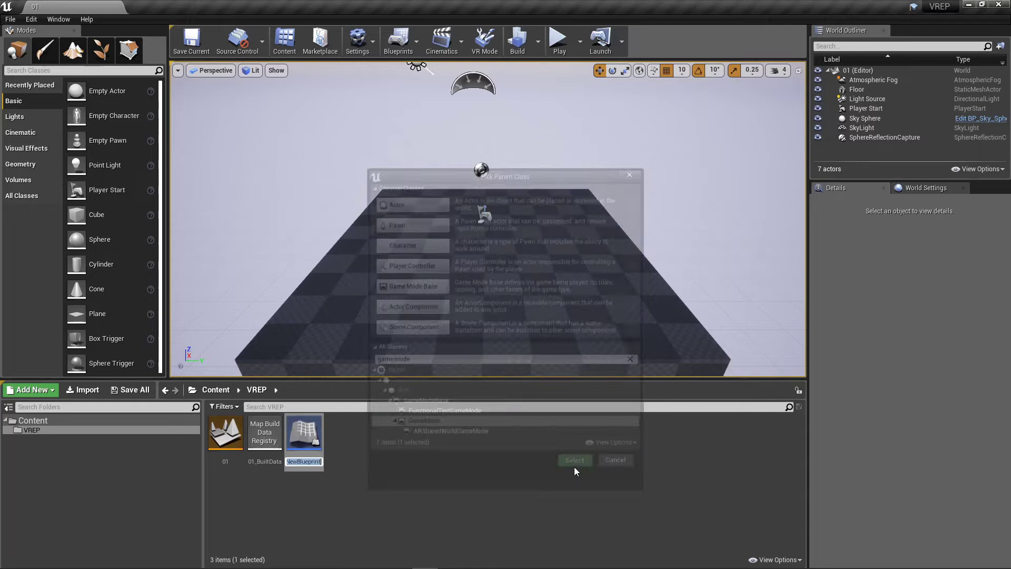
text(GM)
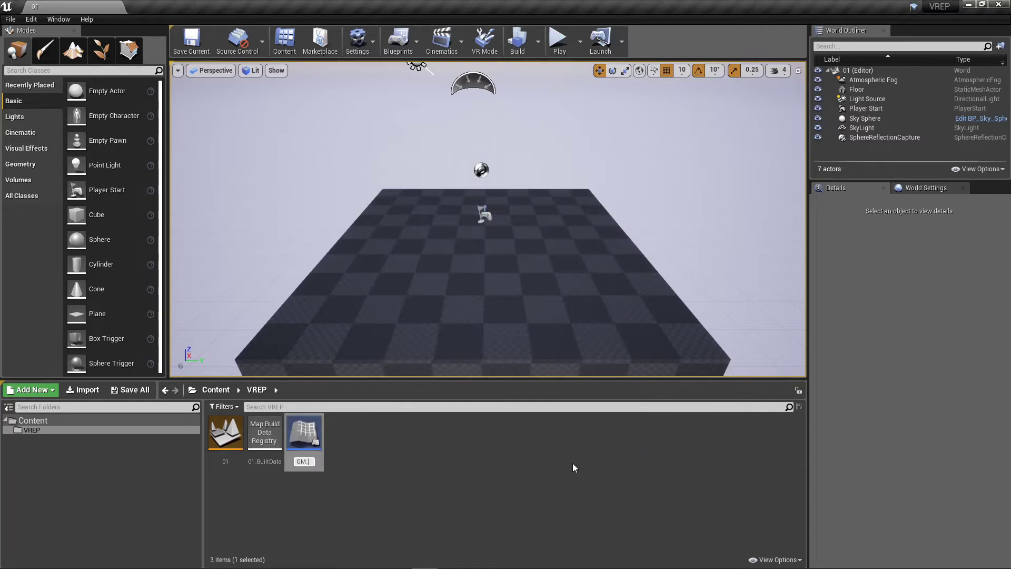
text(_VREP)
key(Return)
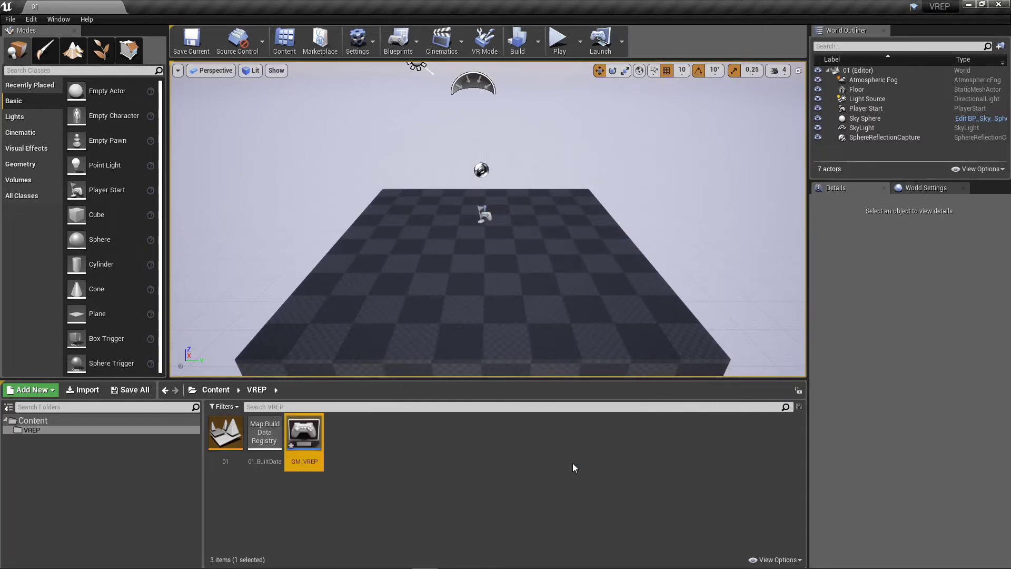
click(362, 442)
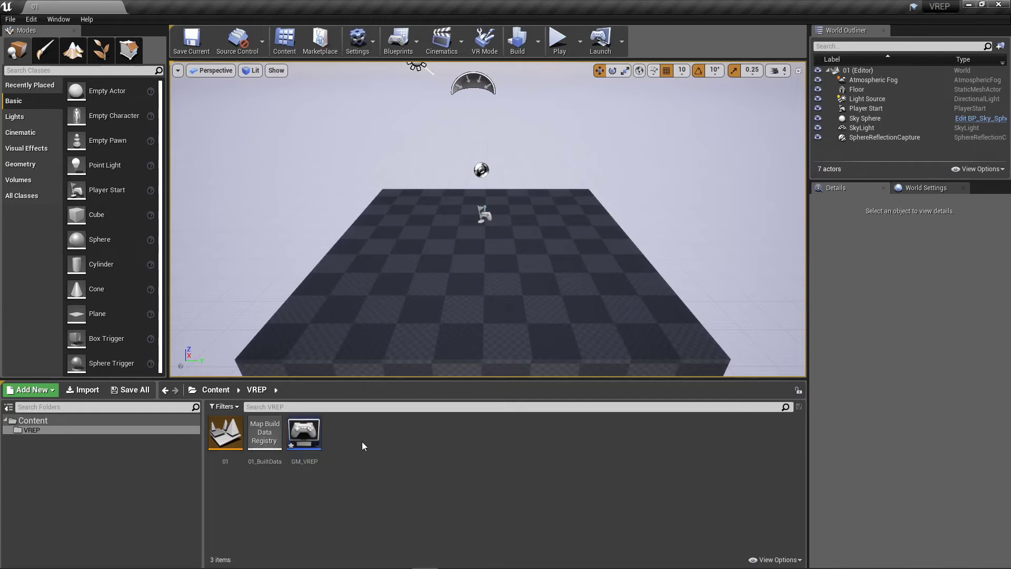
- Create a Blueprint class from the VRCharacter parent and name it C_VREP
right_click(363, 441)
click(407, 169)
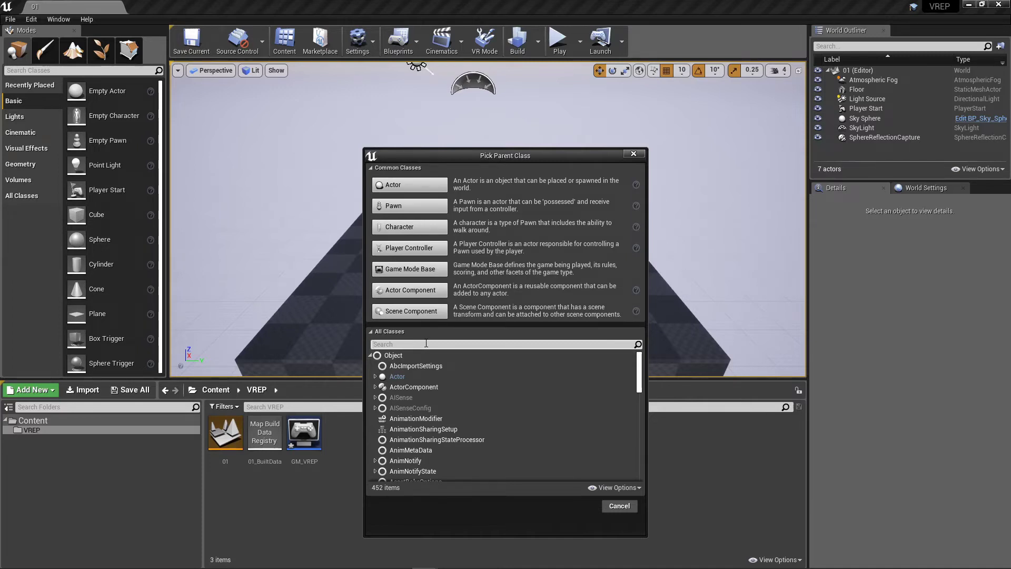
text(Vr)
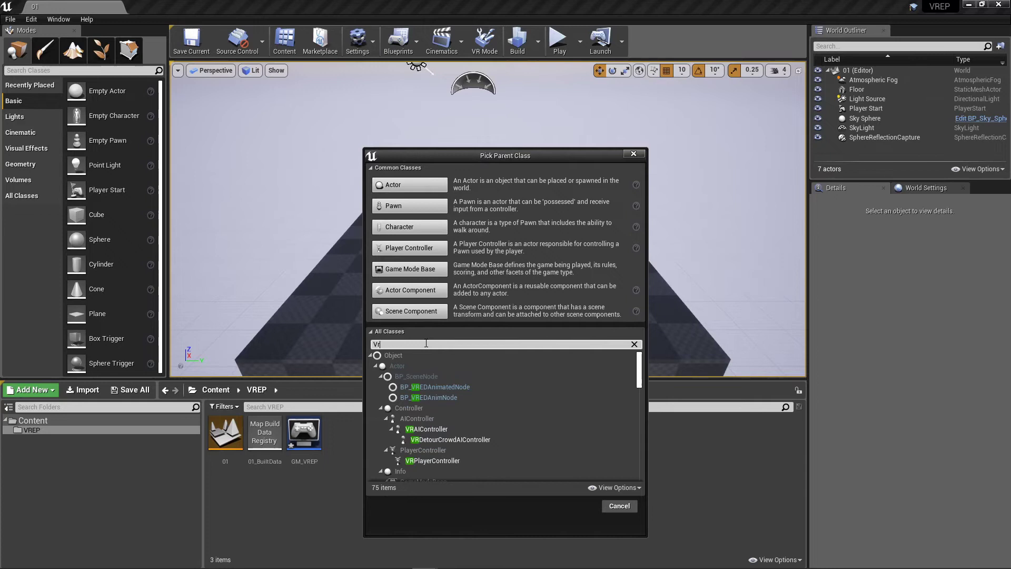
text(ch)
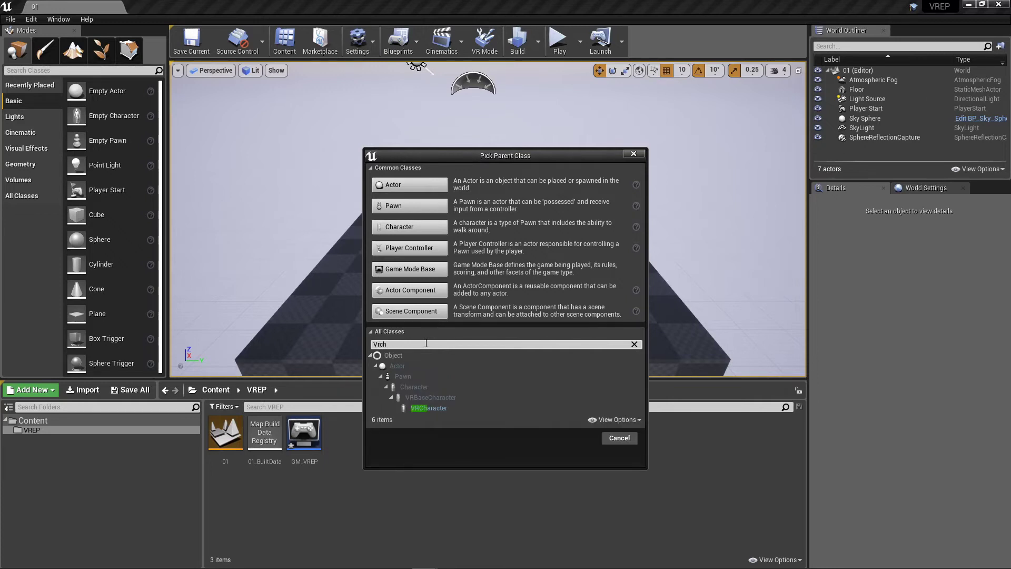
click(441, 407)
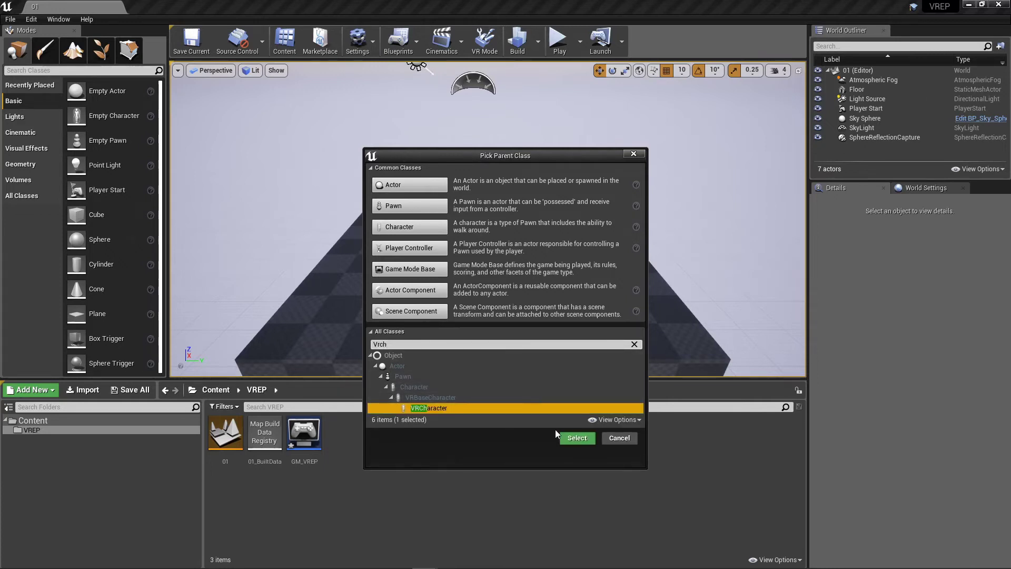
click(573, 439)
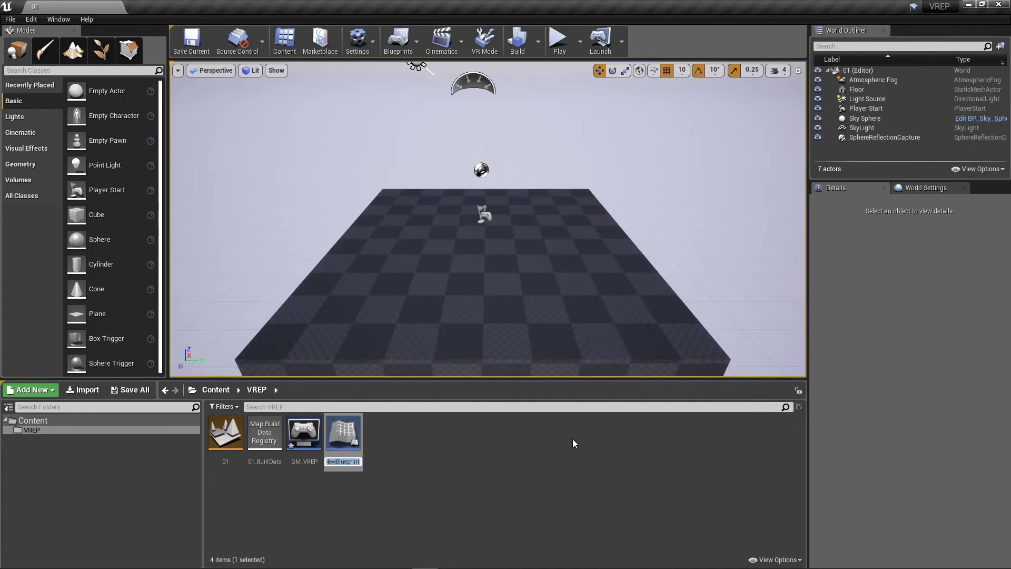
text(C_VREP)
key(Return)
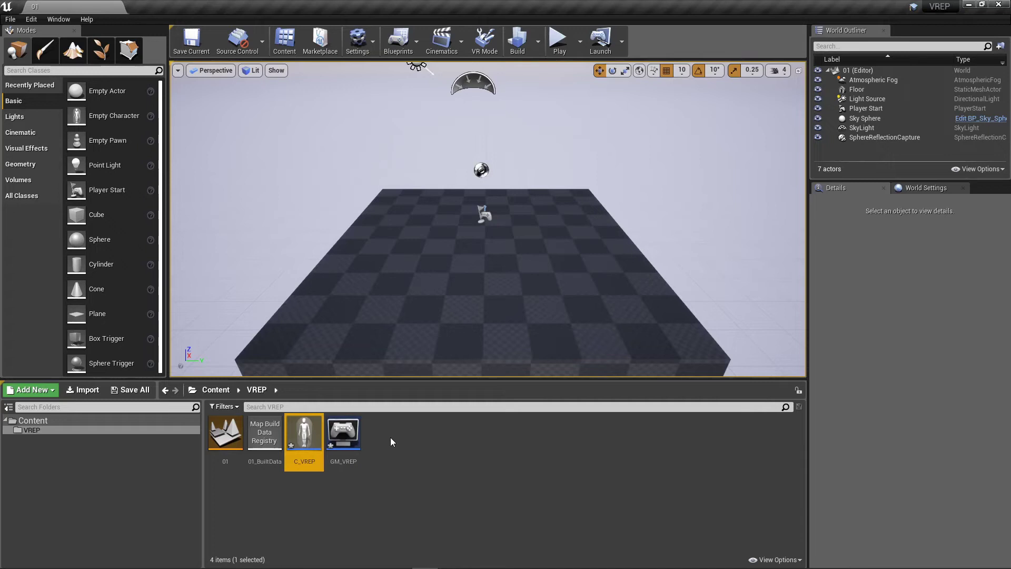
- In World Settings, set GameMode Override to GM_VREP and Default Pawn Class to C_VREP
click(918, 186)
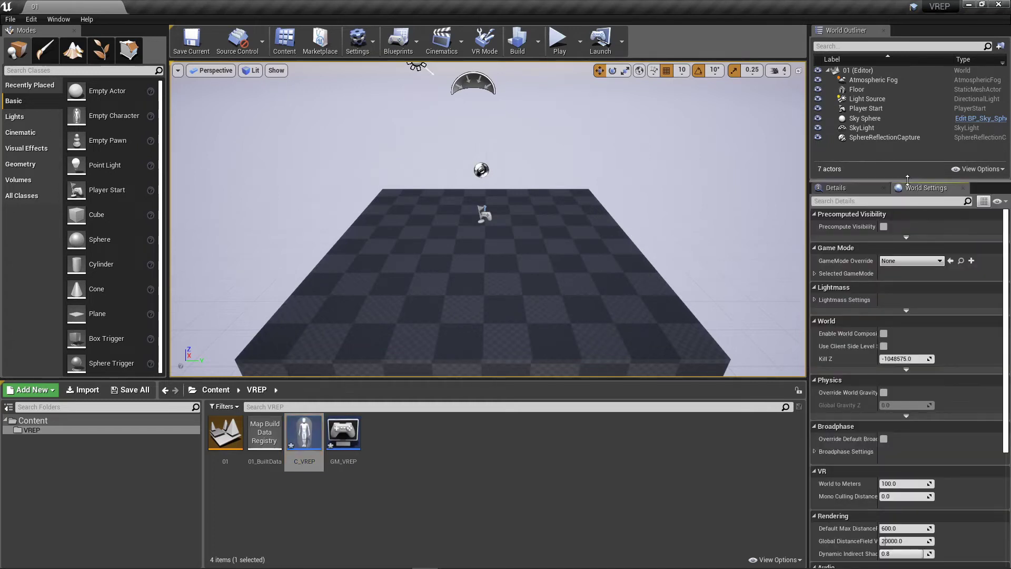
click(895, 262)
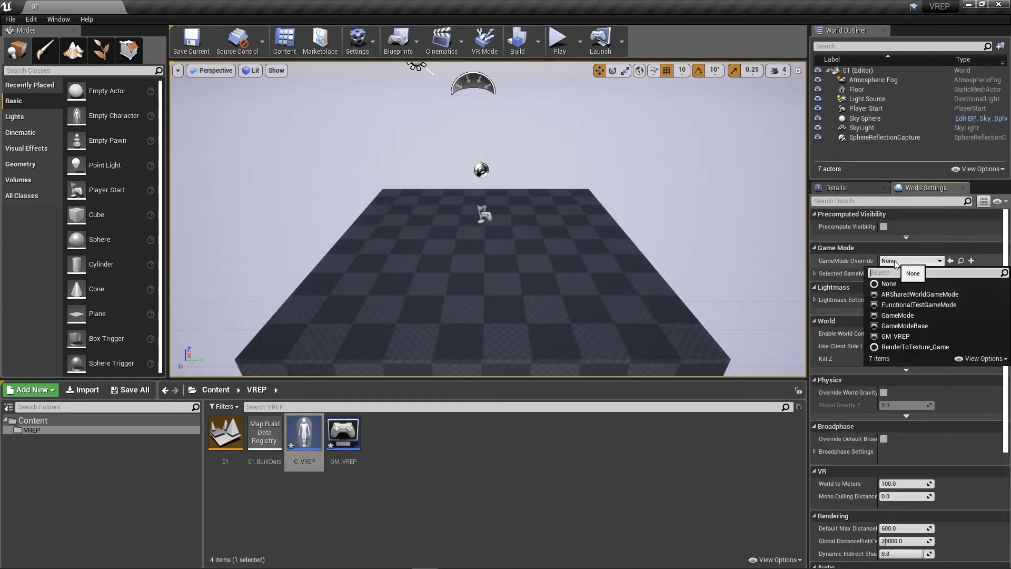
click(913, 338)
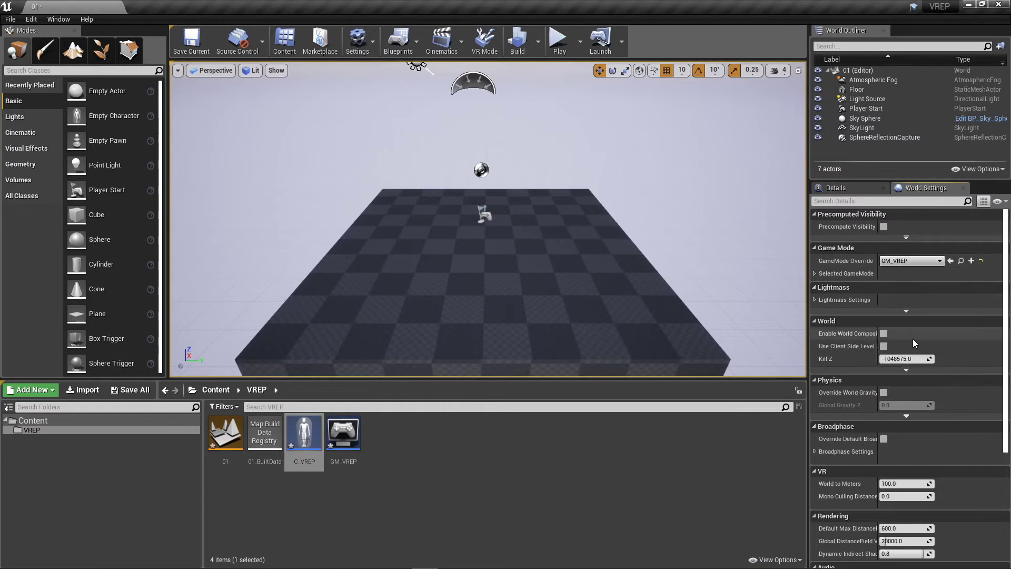
click(814, 274)
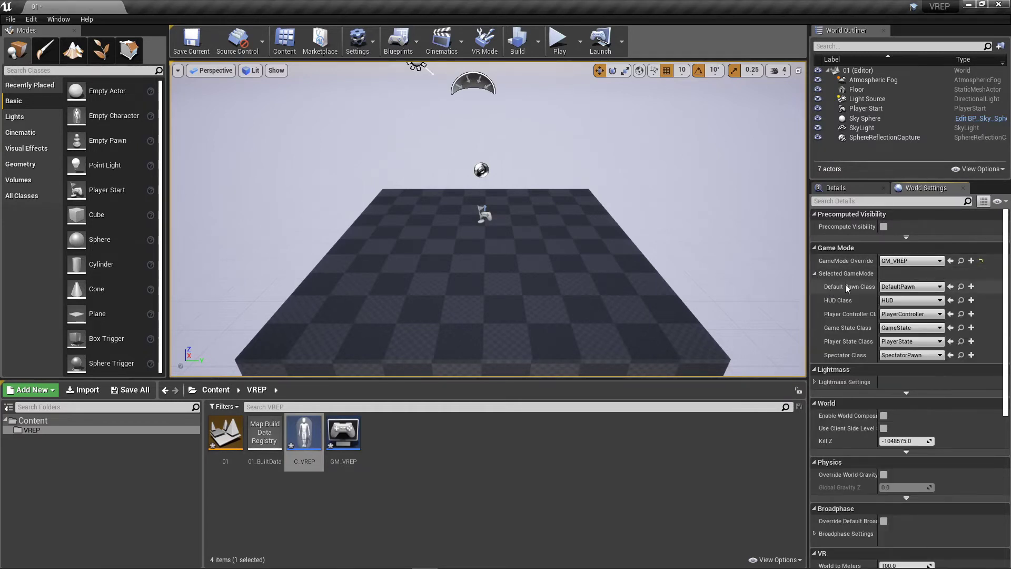
click(910, 287)
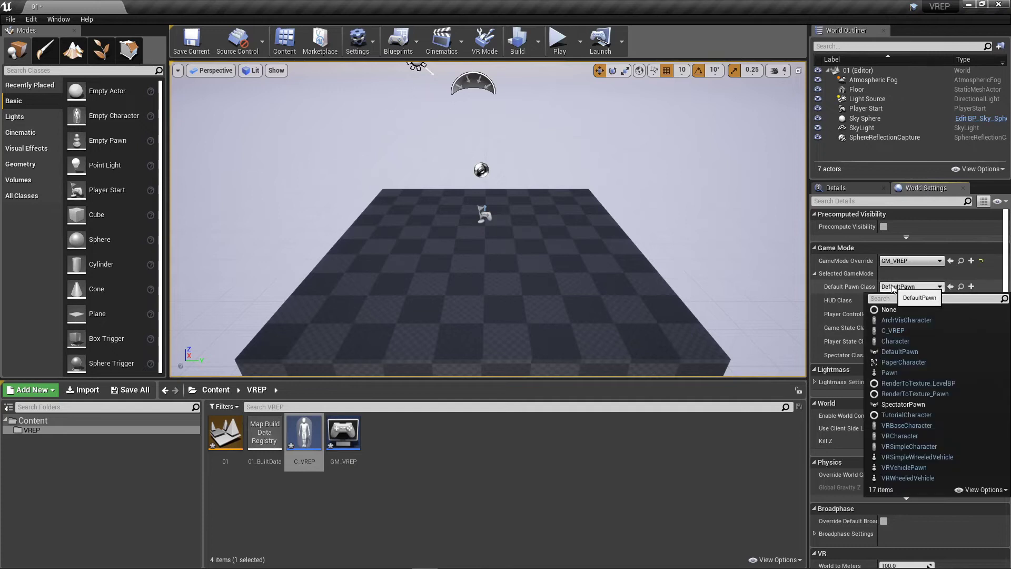
click(904, 332)
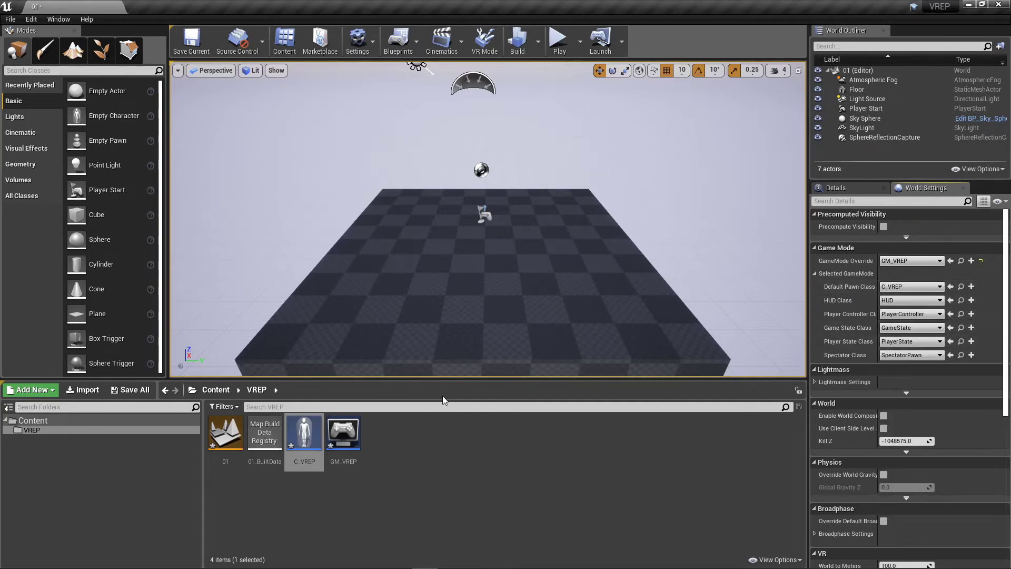
- In C_VREP, tick Display Device Model for both LeftMotionController and RightMotionController
double_click(304, 449)
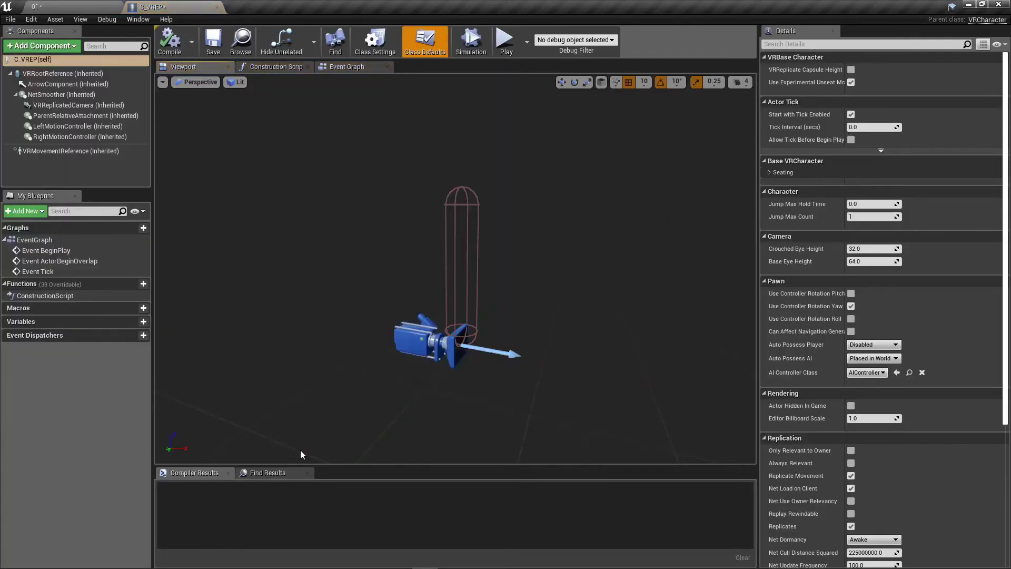
click(78, 126)
ctrl+click(80, 137)
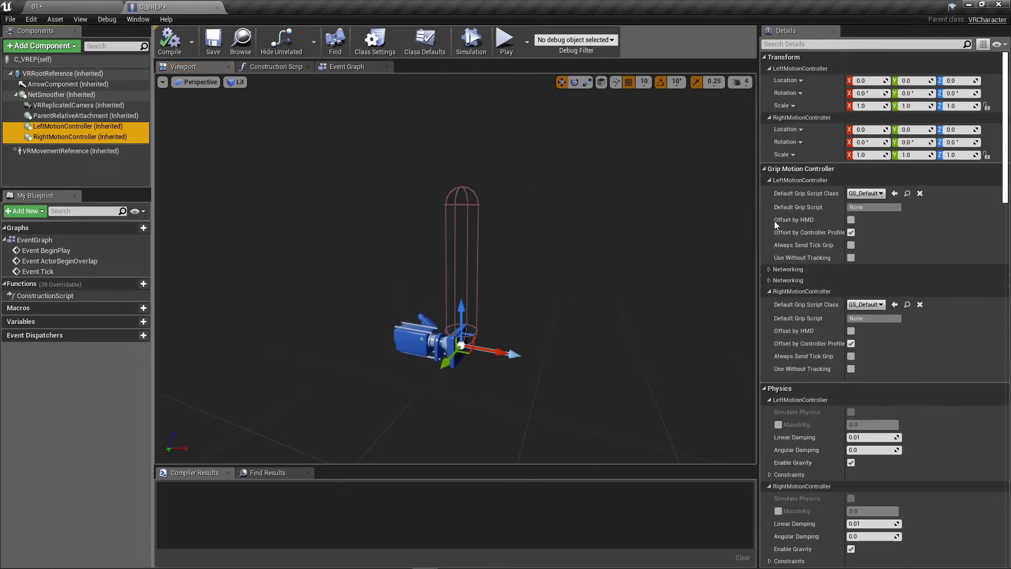
scroll(900, 364, down, 10)
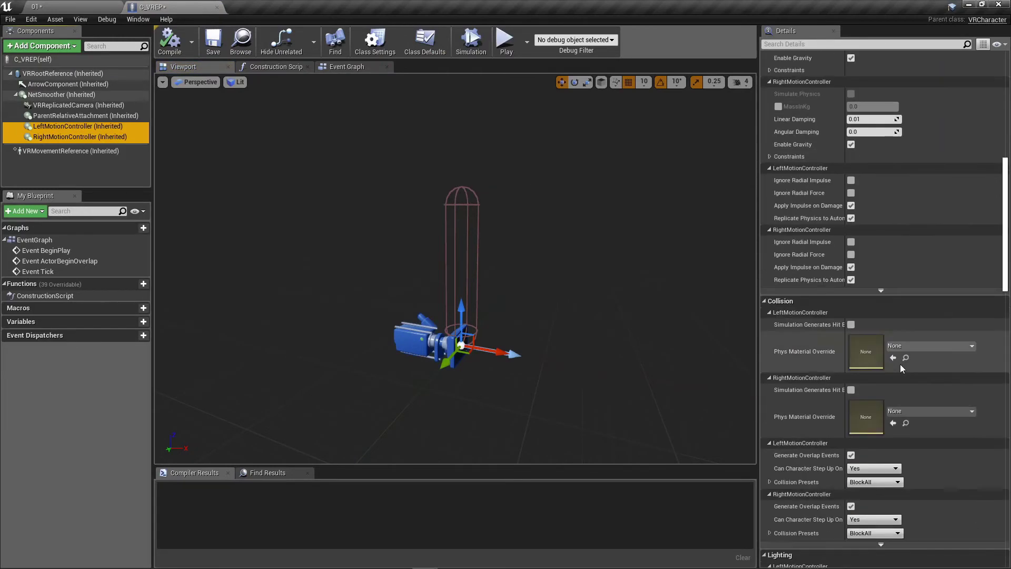
scroll(899, 364, down, 15)
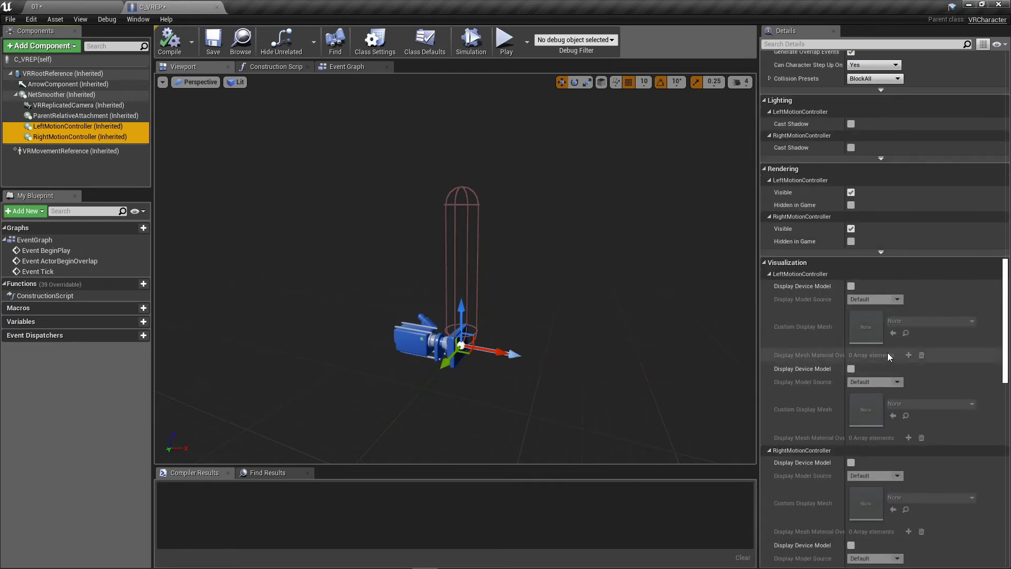
scroll(853, 283, down, 4)
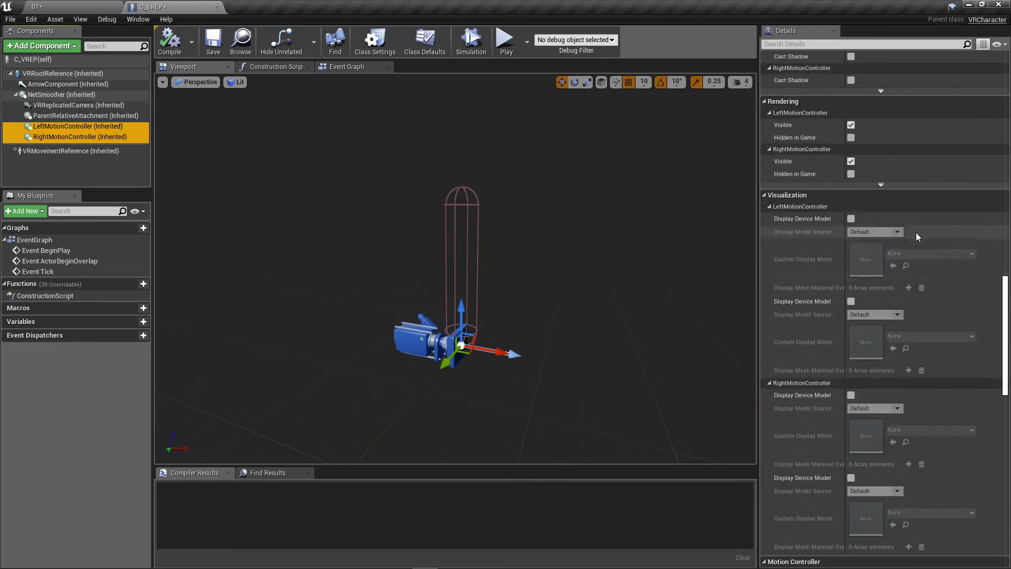
click(851, 218)
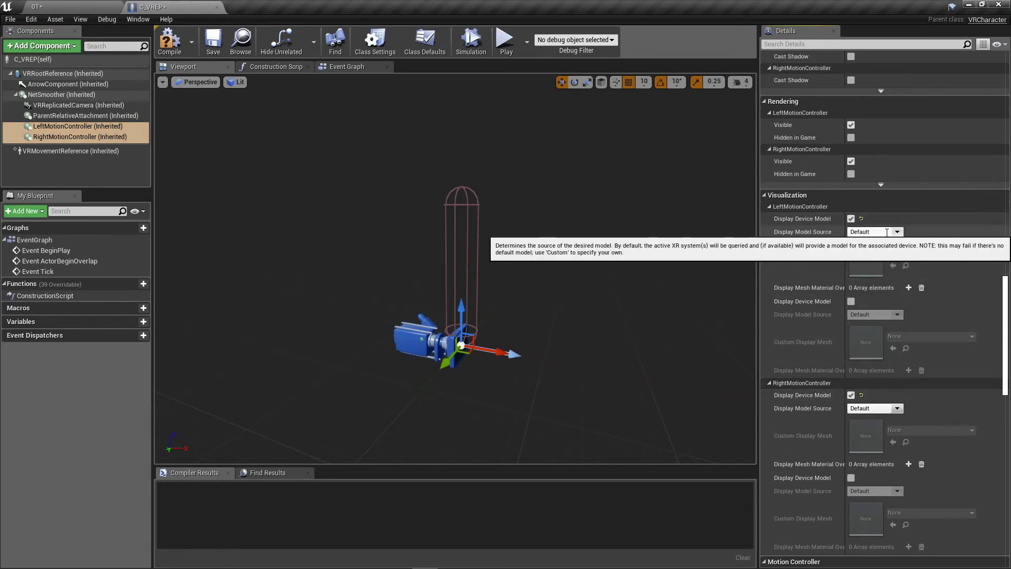
- Compile C_VREP and preview level 01 as a Standalone Game
click(165, 44)
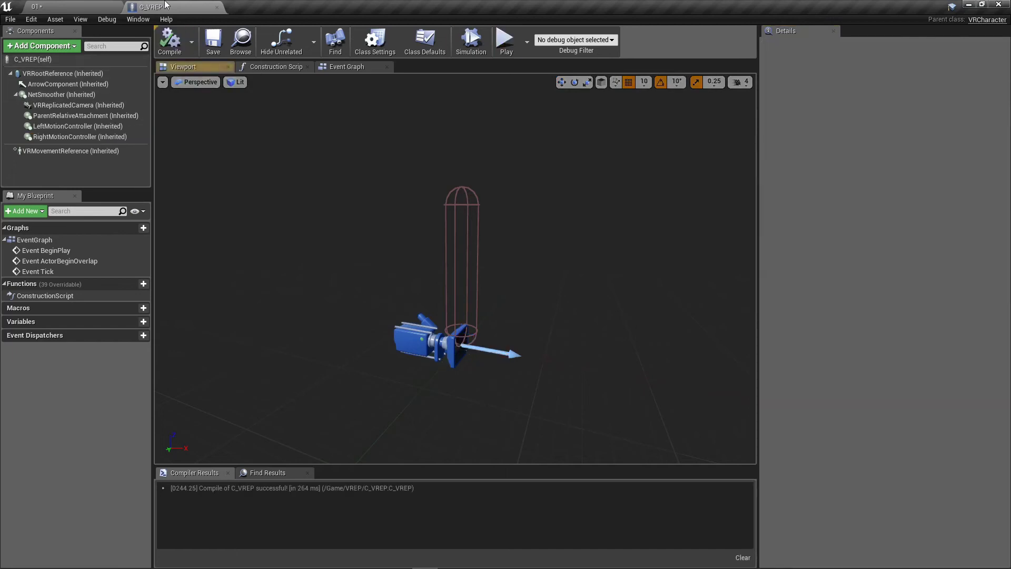
click(102, 7)
click(579, 40)
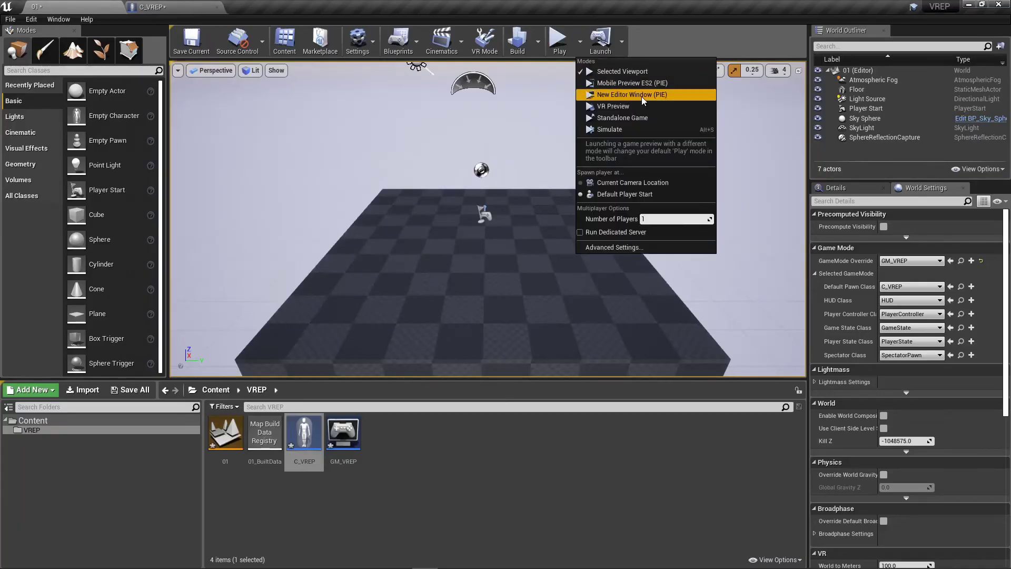
click(643, 102)
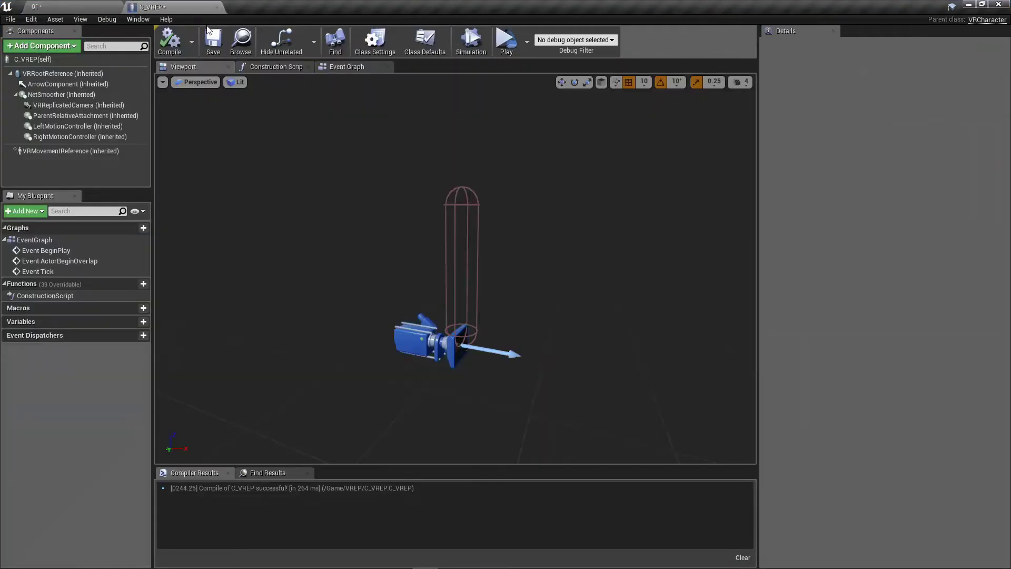
- Enable Display Device Model on RightMotionController, then play-test level 01 again
click(88, 130)
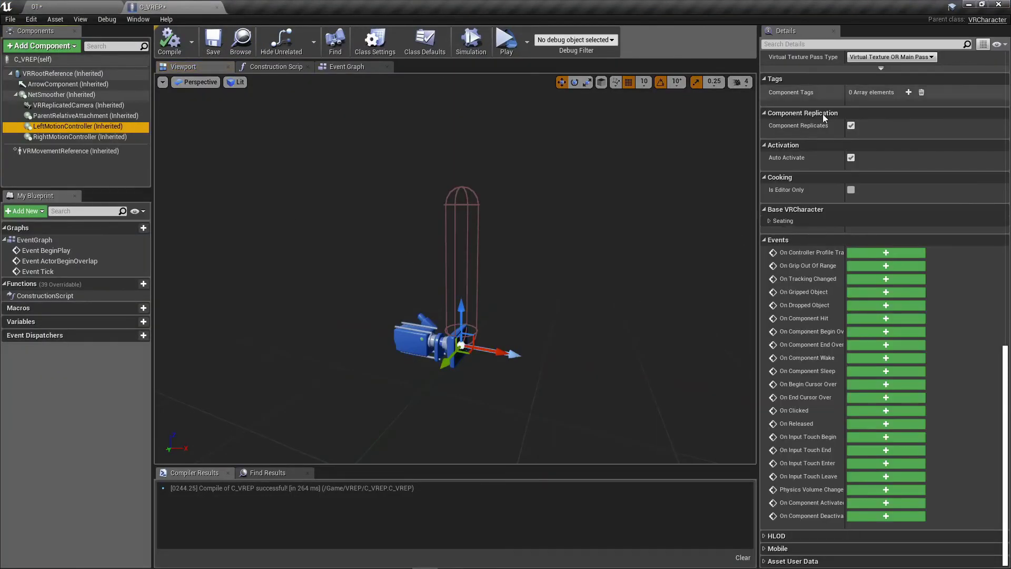
scroll(835, 195, up, 5)
scroll(838, 211, up, 3)
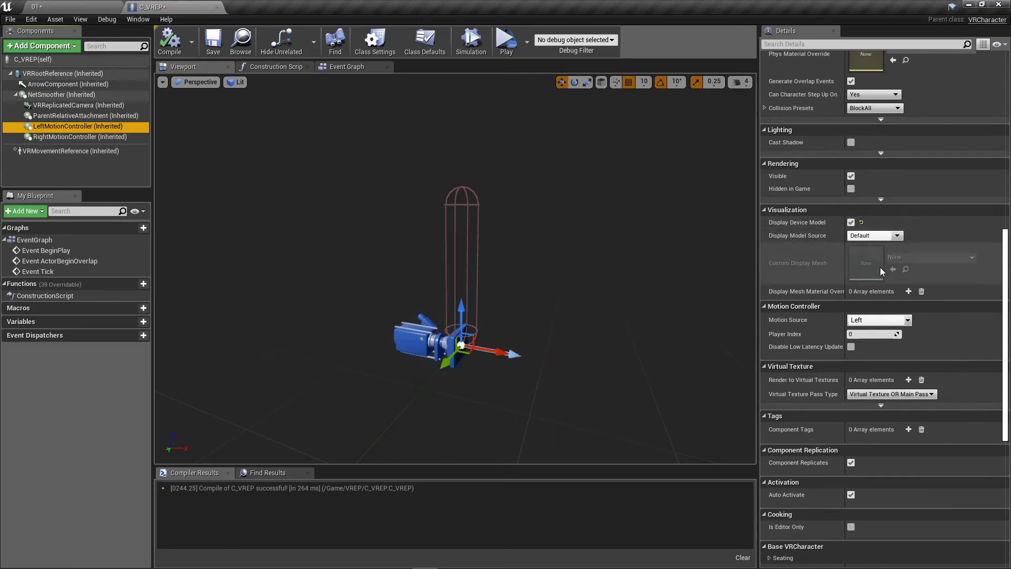
click(79, 137)
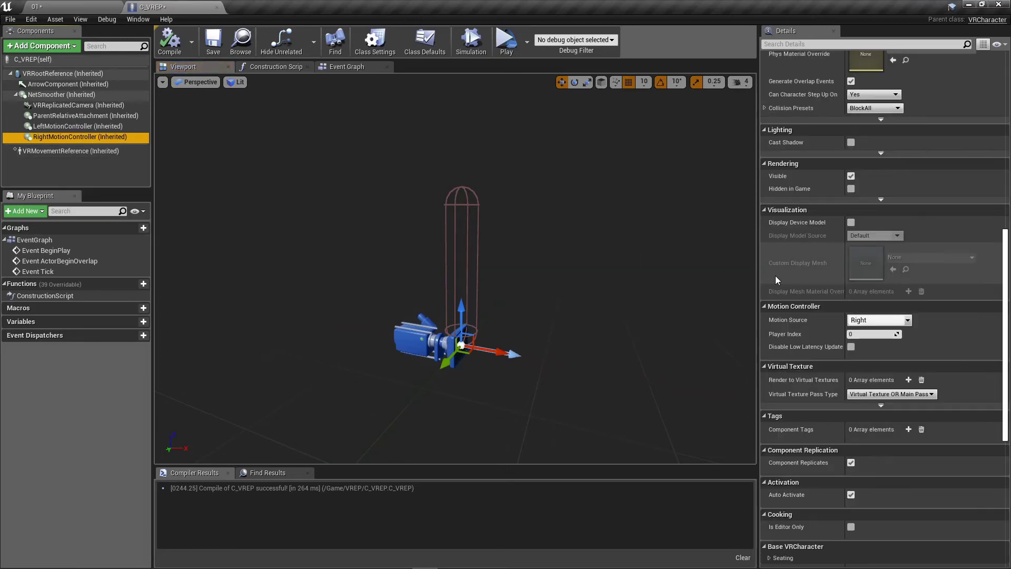
click(851, 222)
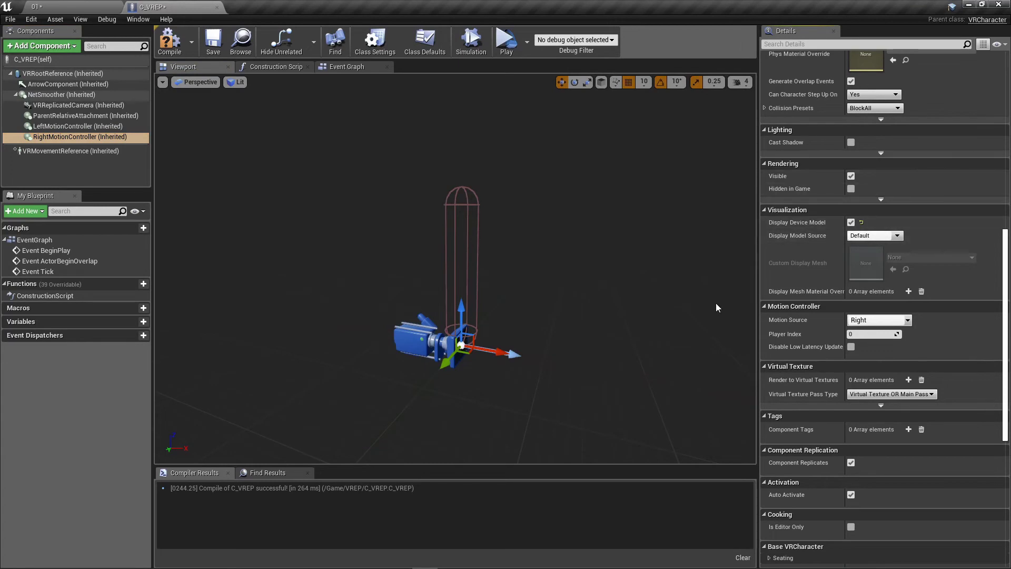
click(37, 6)
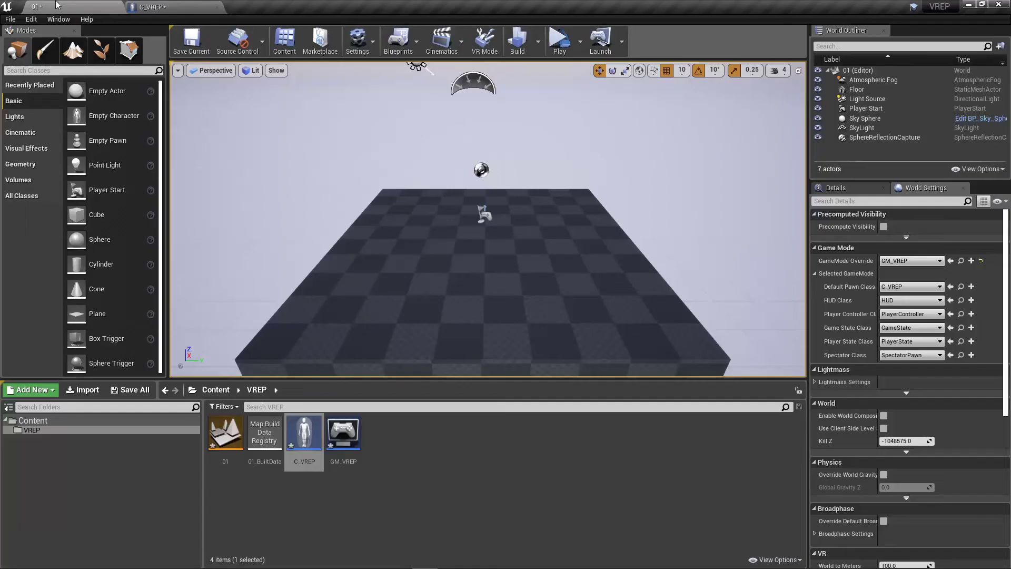
click(559, 40)
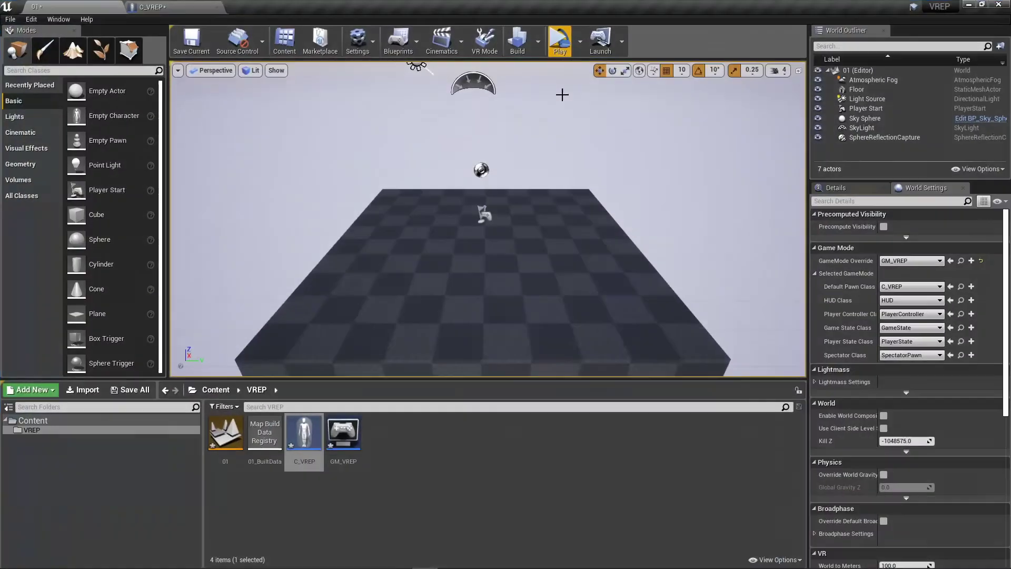
- Save level 01, C_VREP and GM_VREP, then create a new Blueprint named BP_GrabMe
click(130, 389)
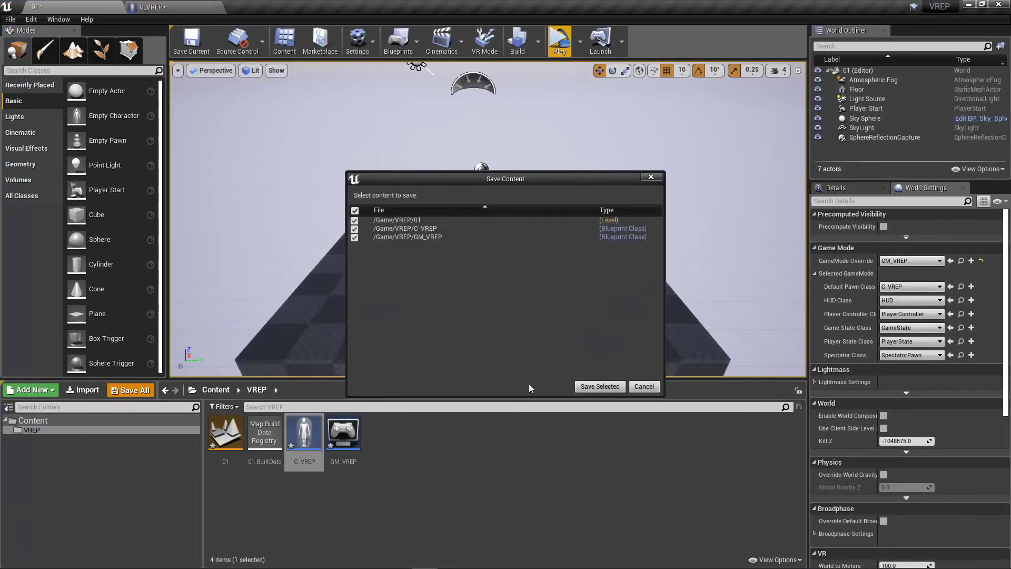
click(594, 388)
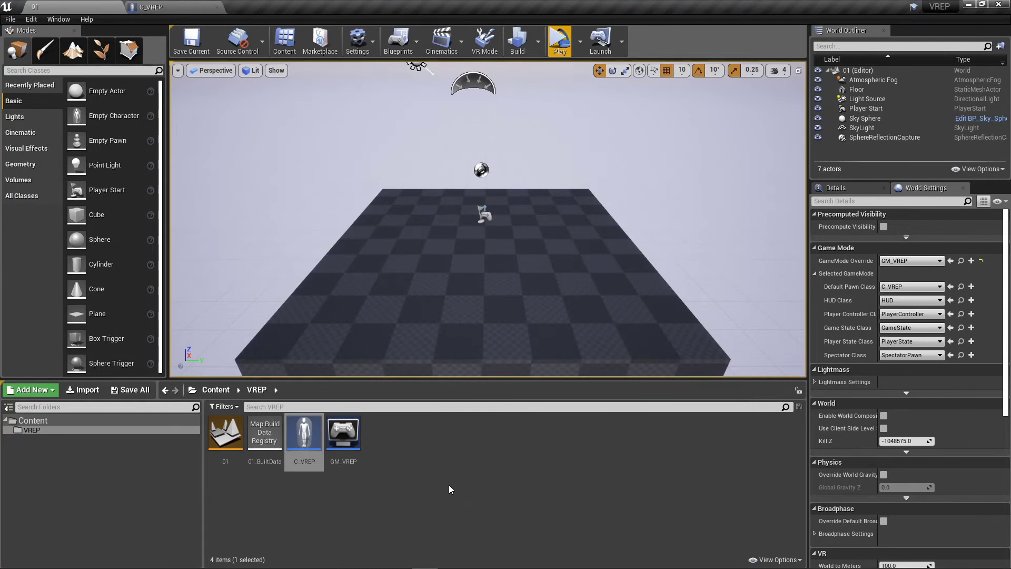
right_click(449, 484)
click(509, 203)
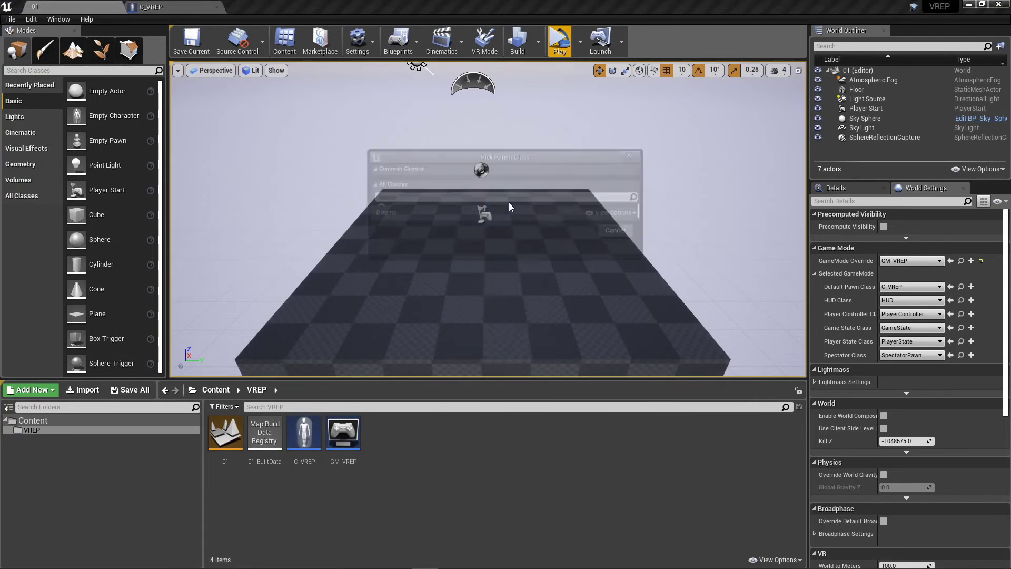
click(420, 187)
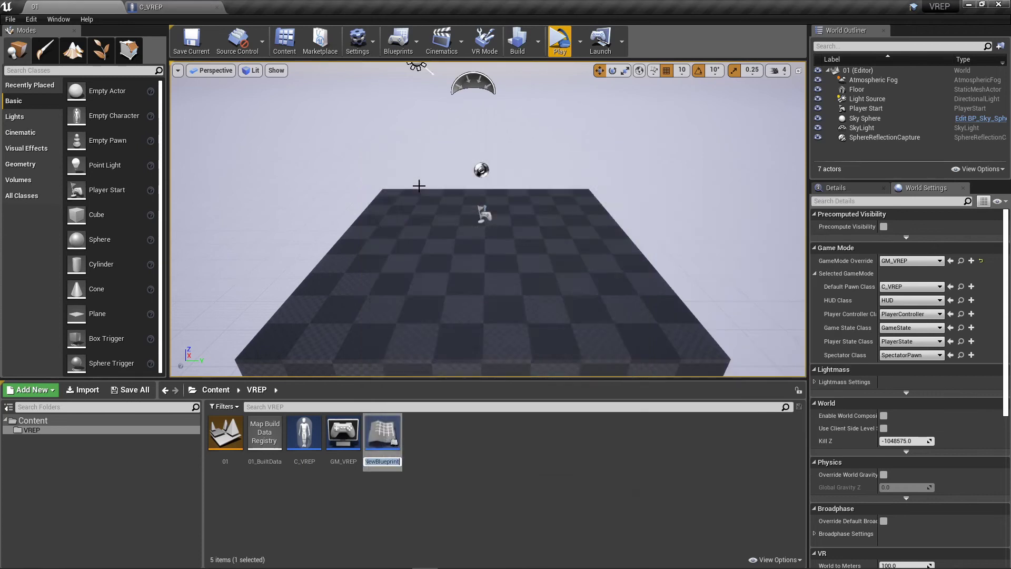
text(BP_GrabMe)
key(Return)
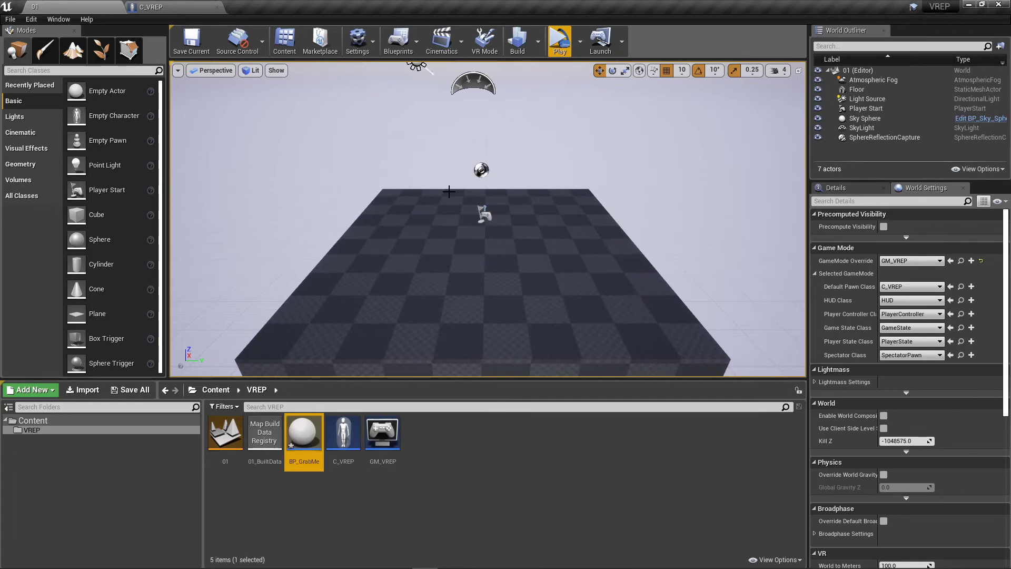
- Open BP_GrabMe and add a Static Mesh component under DefaultSceneRoot
double_click(304, 433)
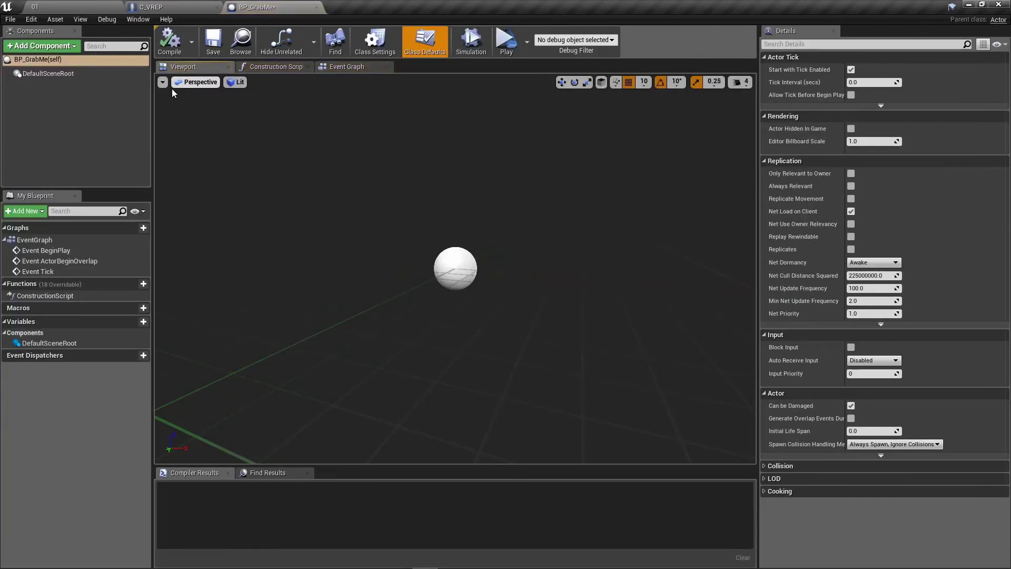
click(41, 46)
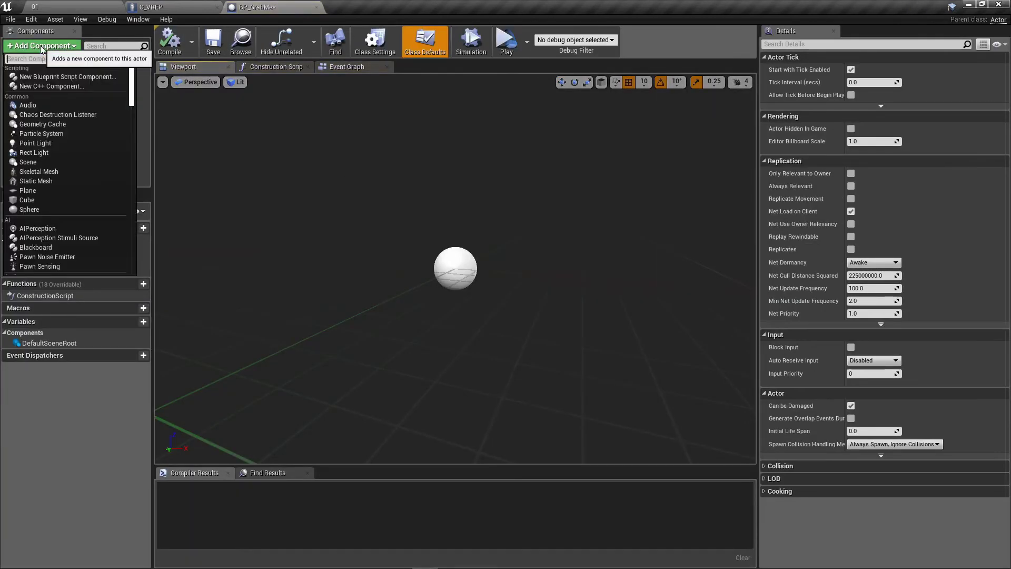
text(static)
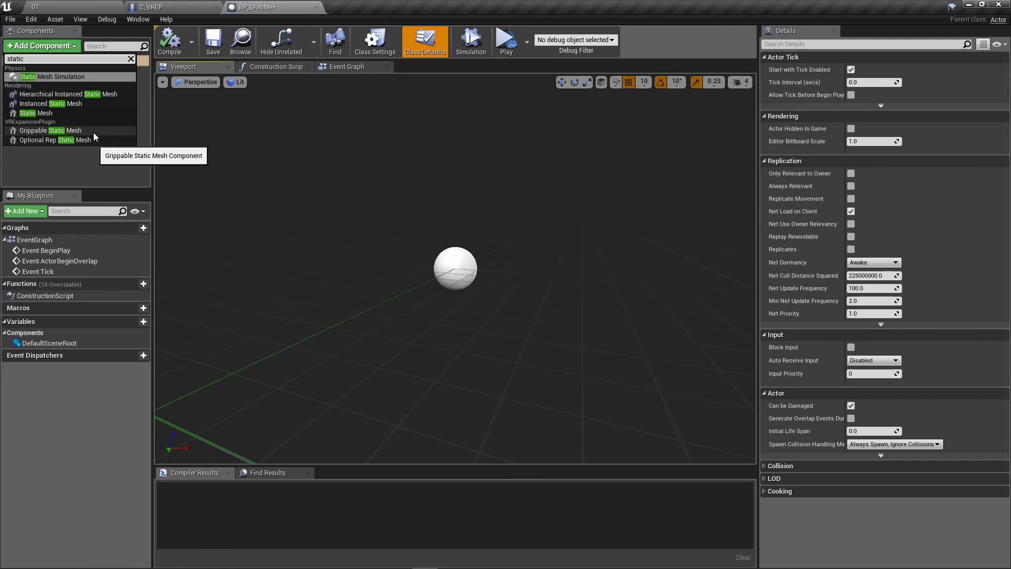
click(53, 113)
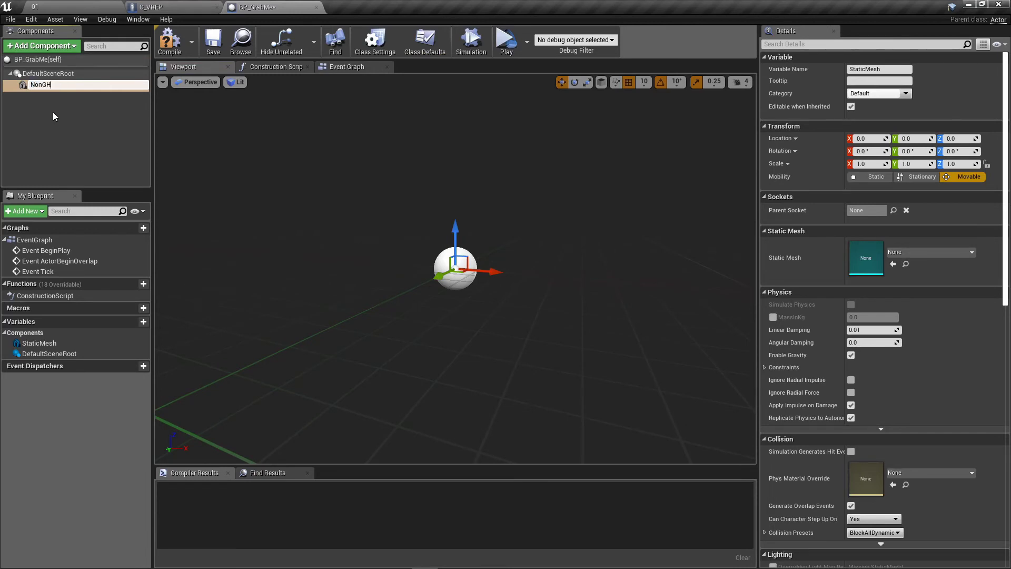
- Name the mesh NonGrip, add a VRSlider component, and make NonGrip the root
text(rip)
key(Return)
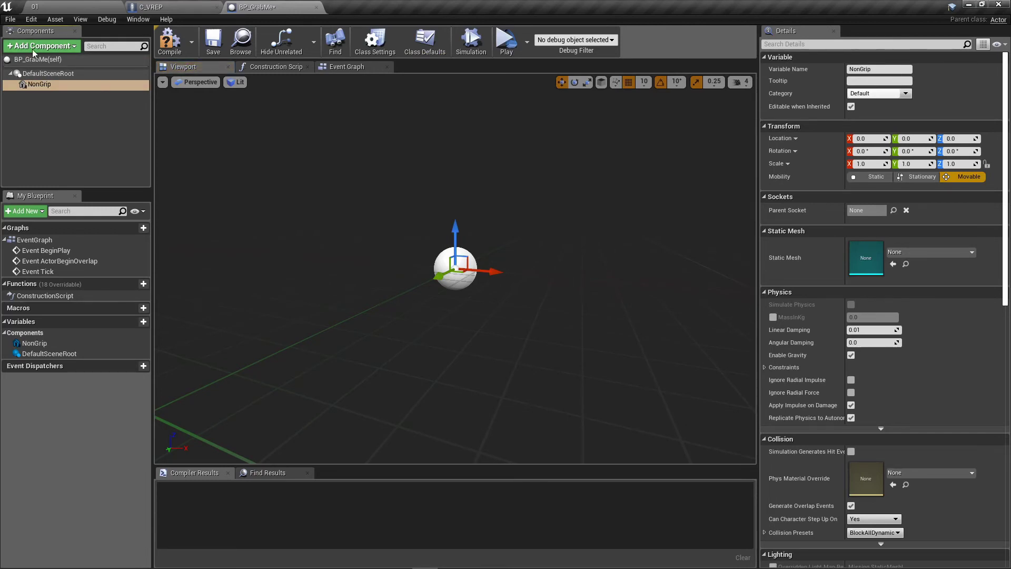
click(33, 50)
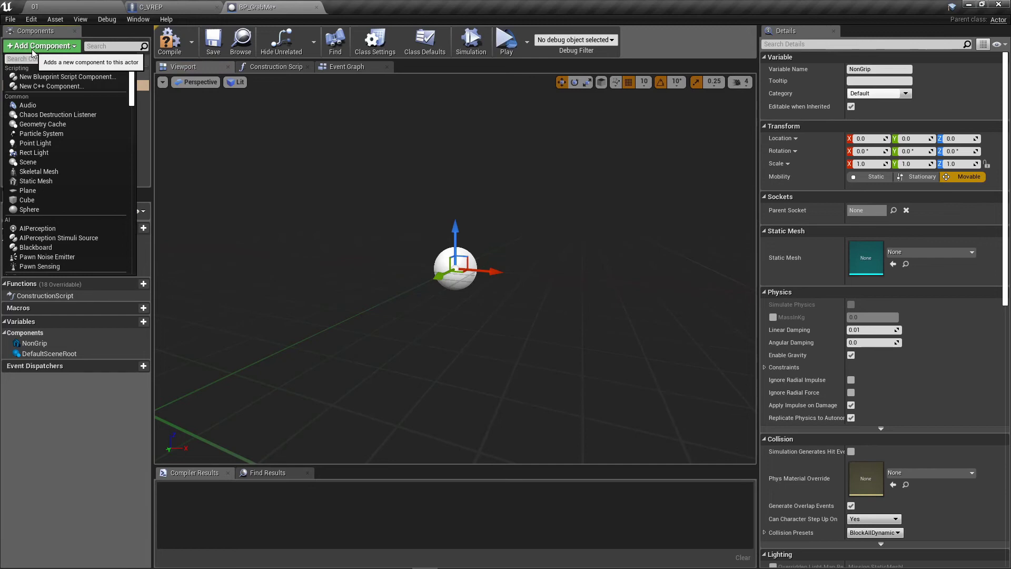
text(grip)
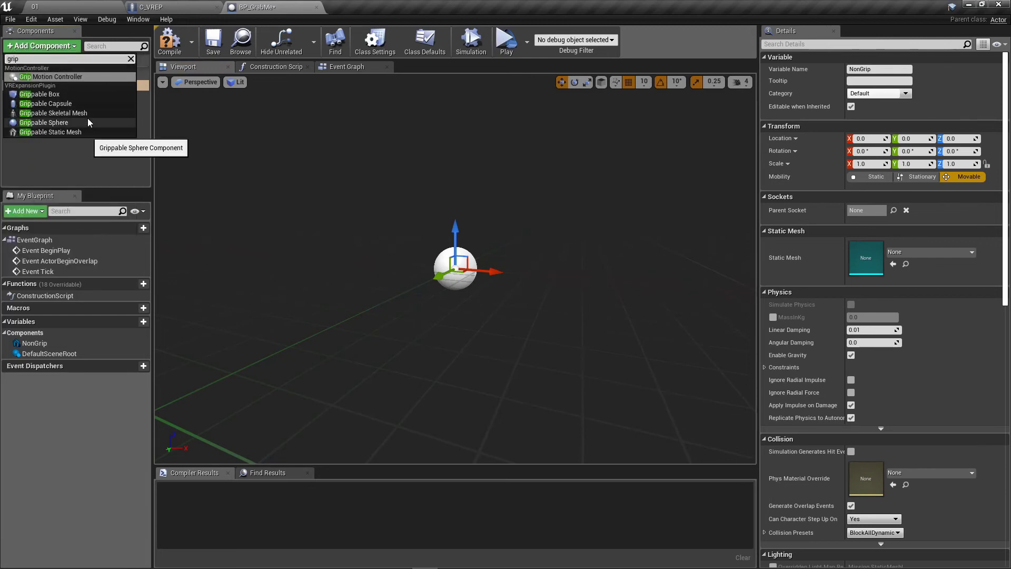
key(BackSpace)
key(BackSpace)
key(BackSpace)
key(BackSpace)
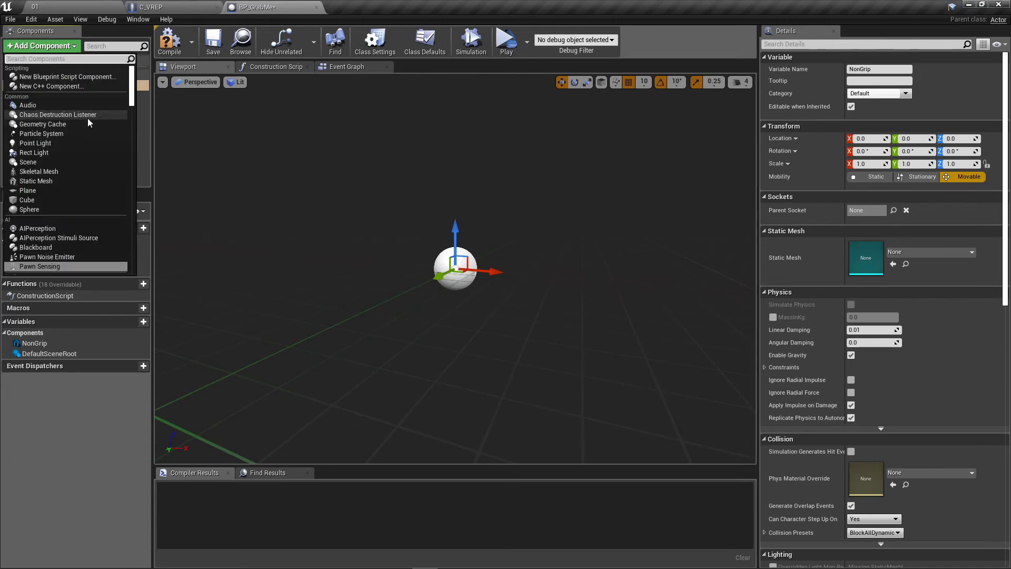
text(vrsli)
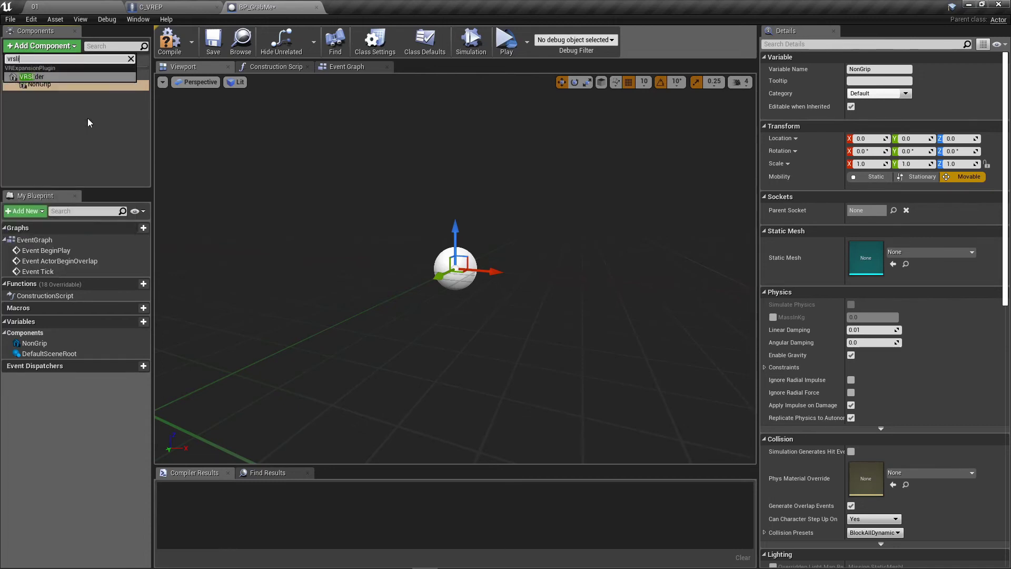
click(46, 75)
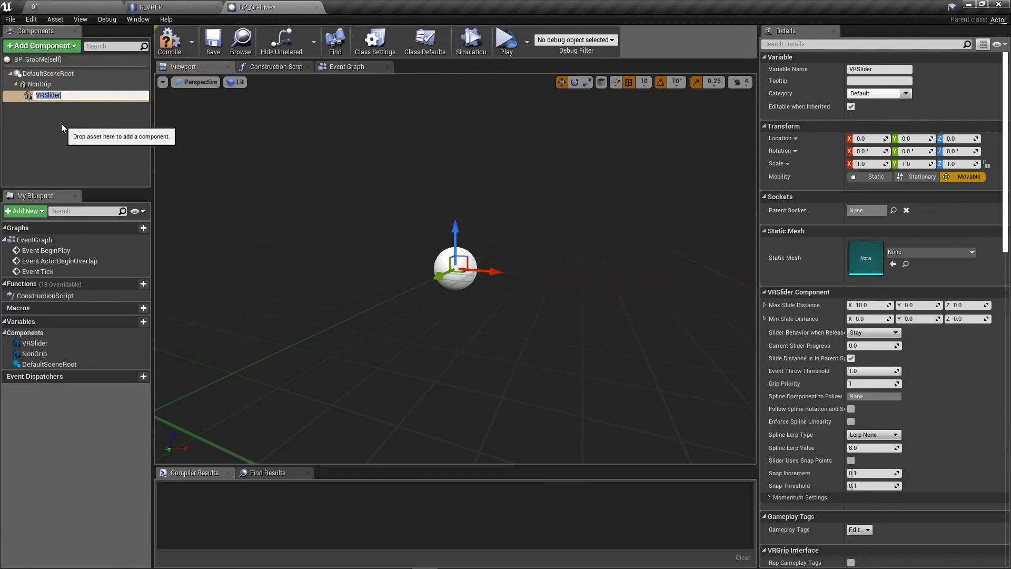
key(Return)
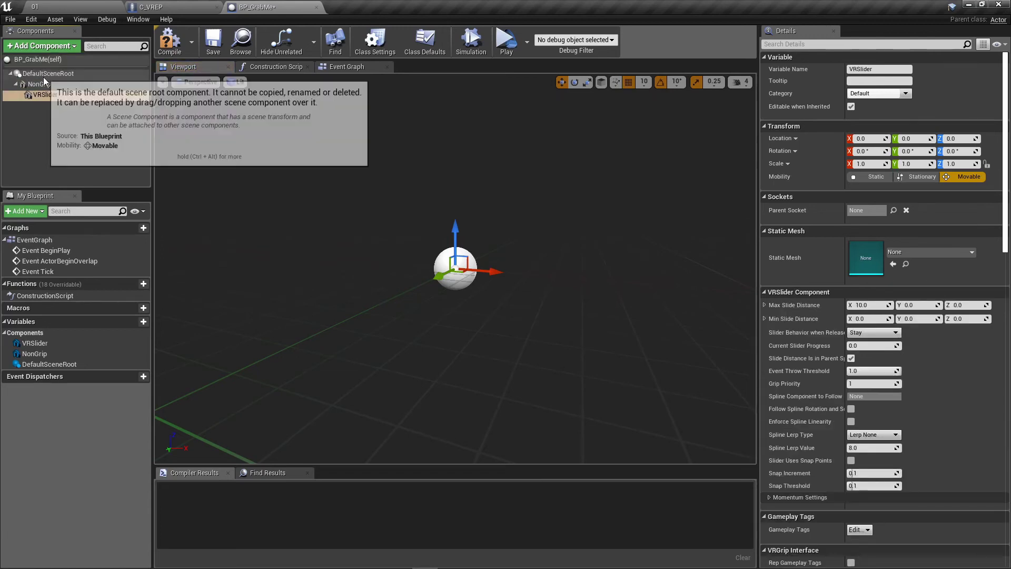
drag(44, 86, 42, 79)
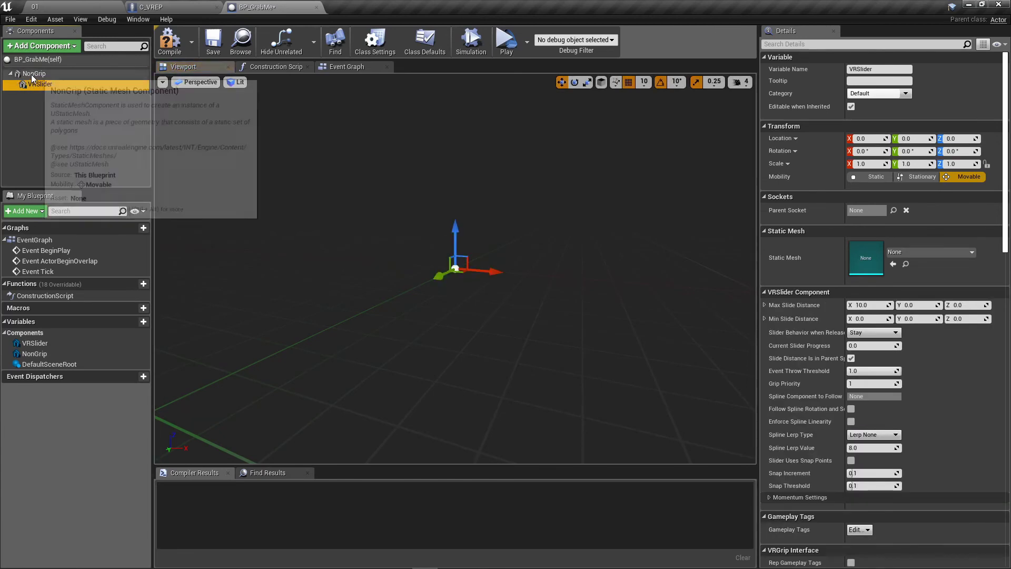
- Set NonGrip's static mesh to the engine Cube, showing engine content in the picker
click(39, 84)
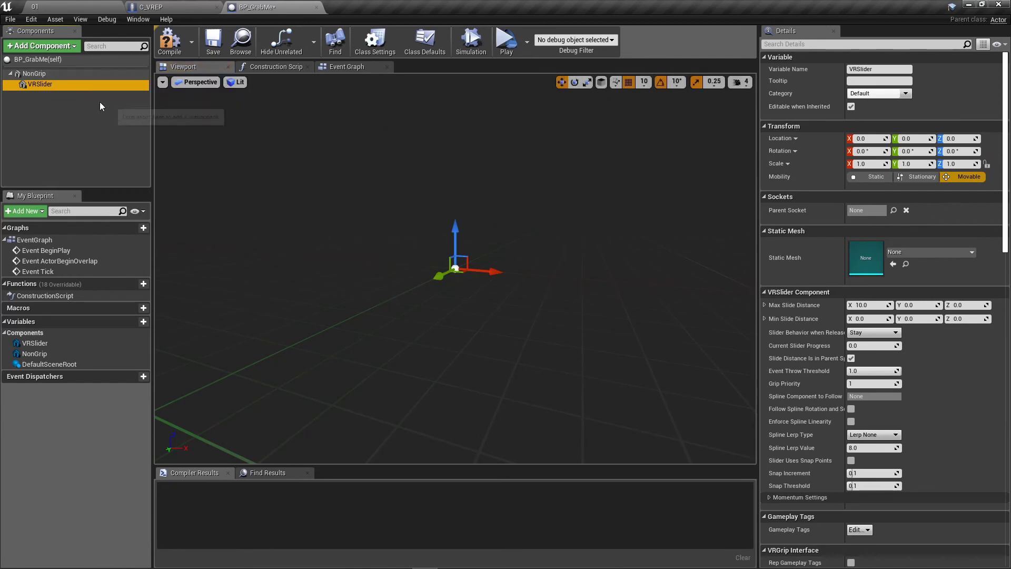
click(34, 74)
click(926, 234)
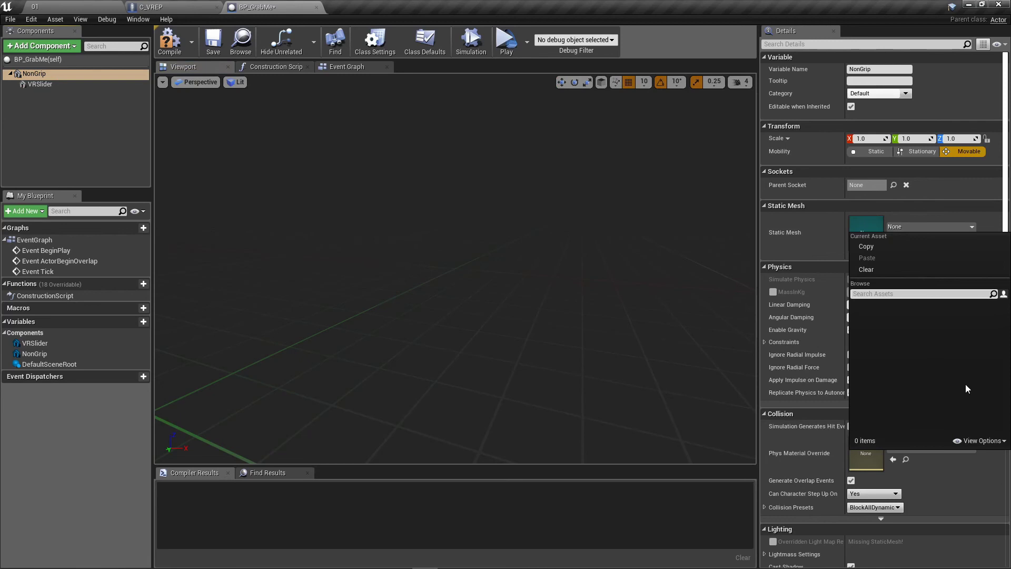
click(976, 441)
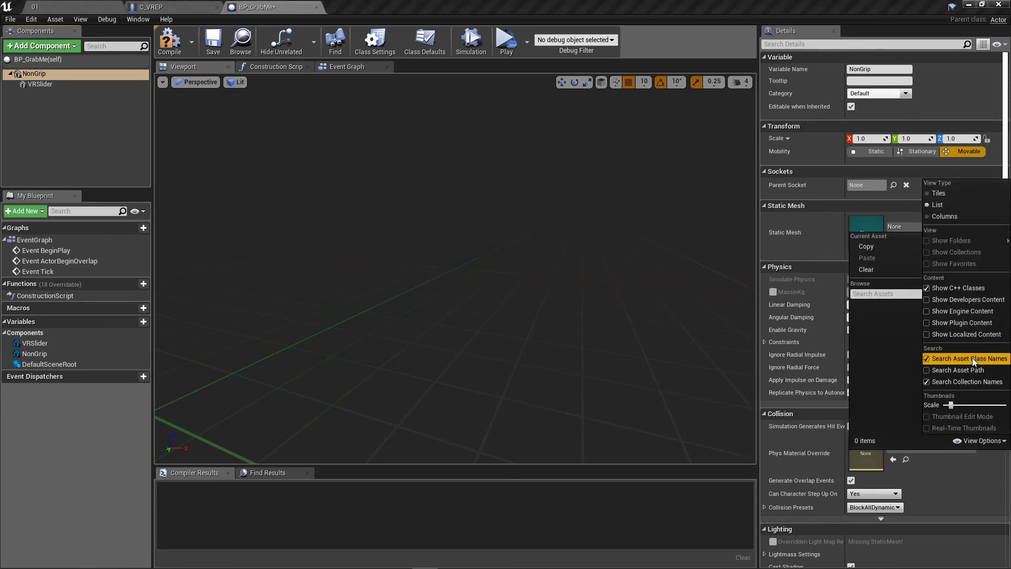
click(927, 312)
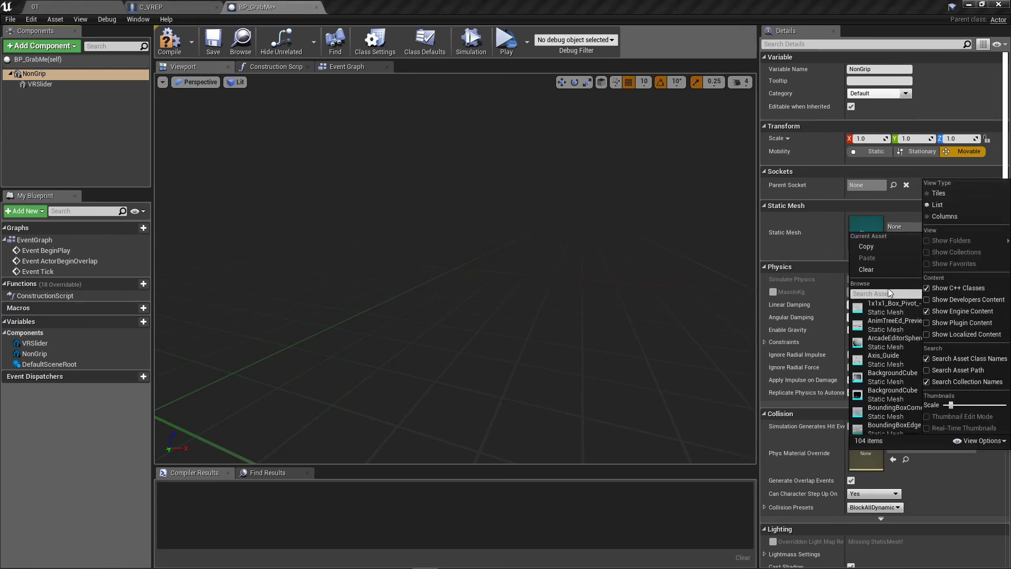
click(893, 294)
text(cube)
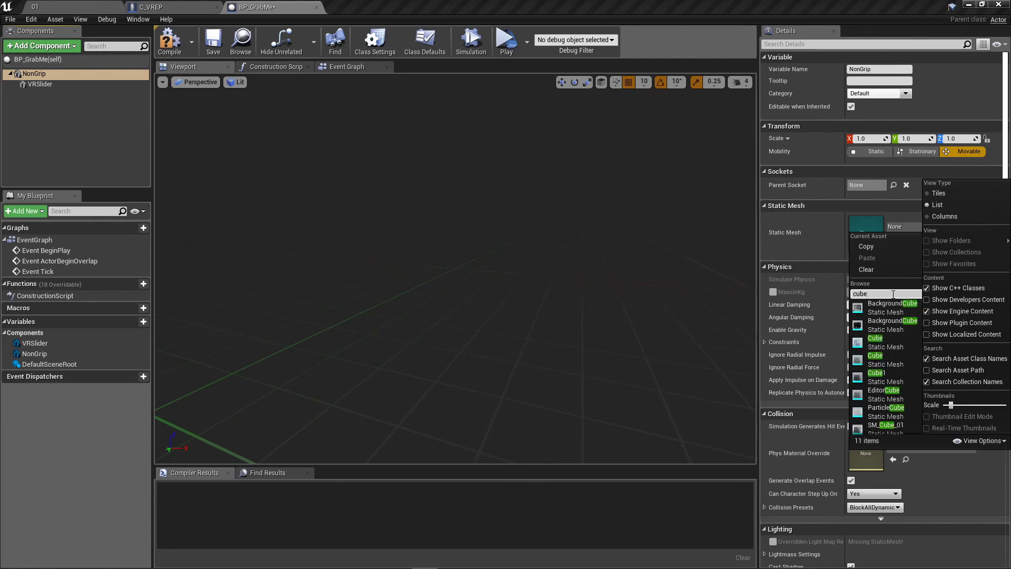
click(982, 443)
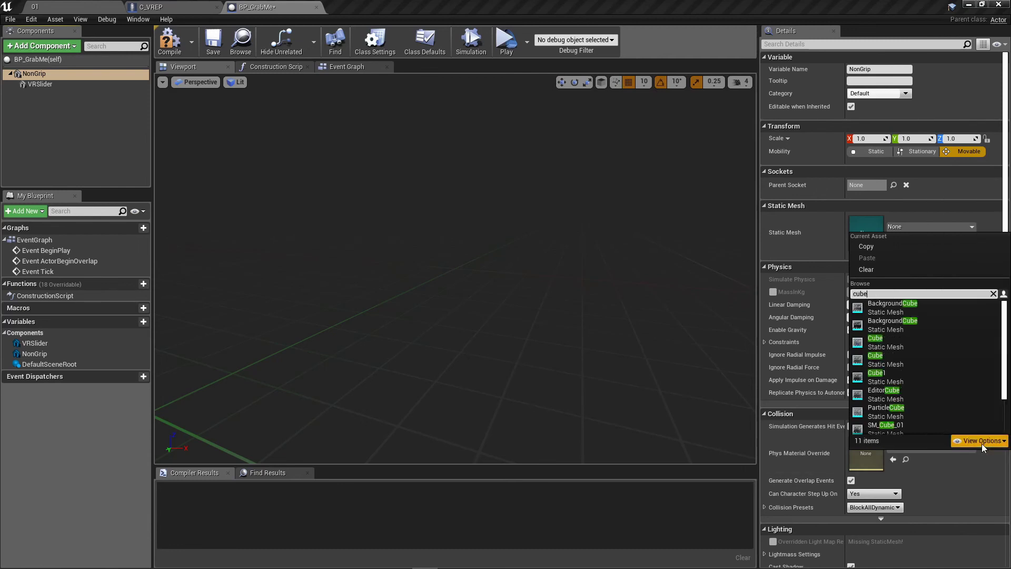
click(879, 342)
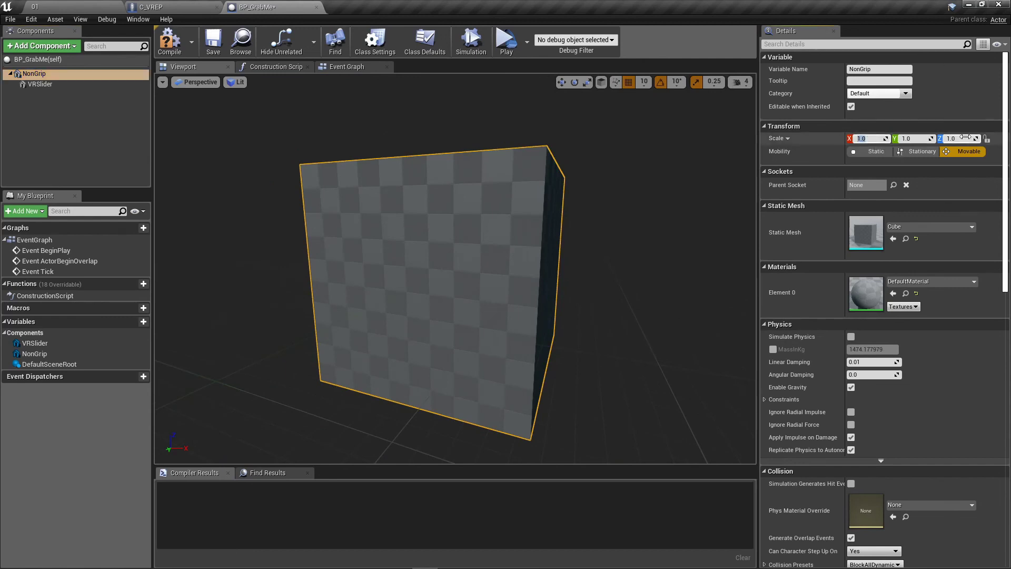
- Scale the cube to 0.5 and compile BP_GrabMe
click(864, 140)
text(0.5)
key(Return)
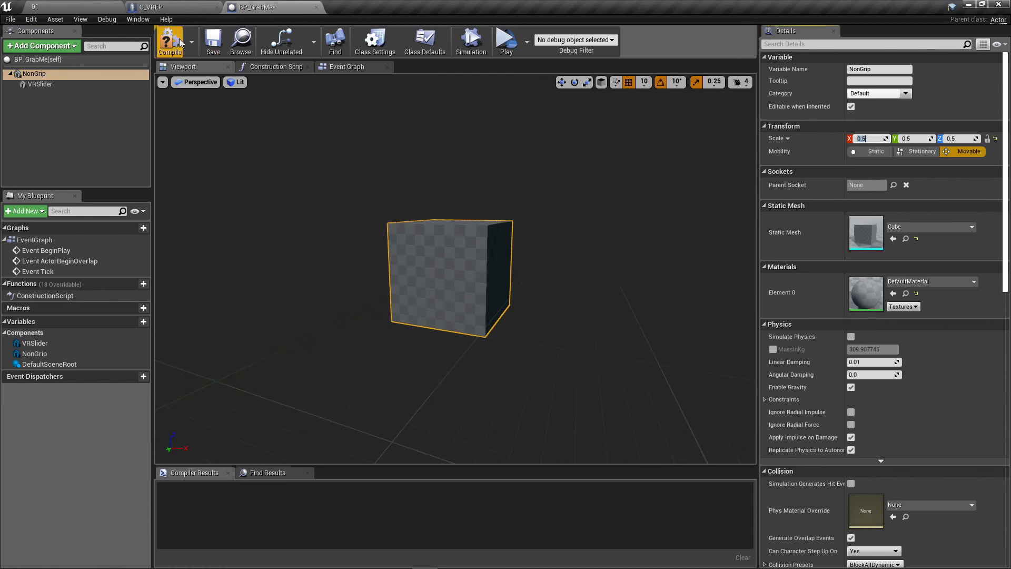
click(171, 42)
- Set VRSlider's static mesh to Cylinder
click(36, 85)
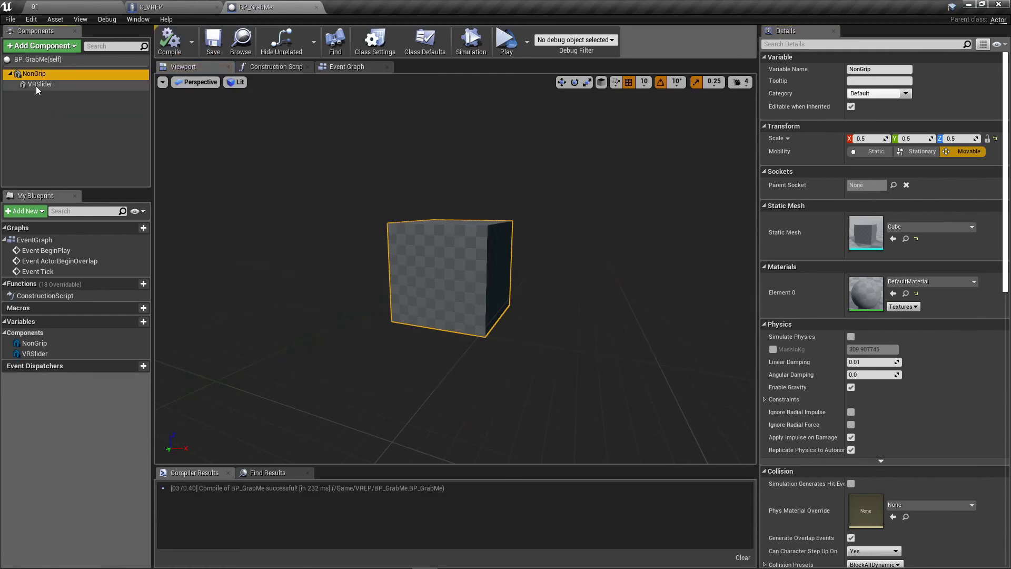
click(914, 252)
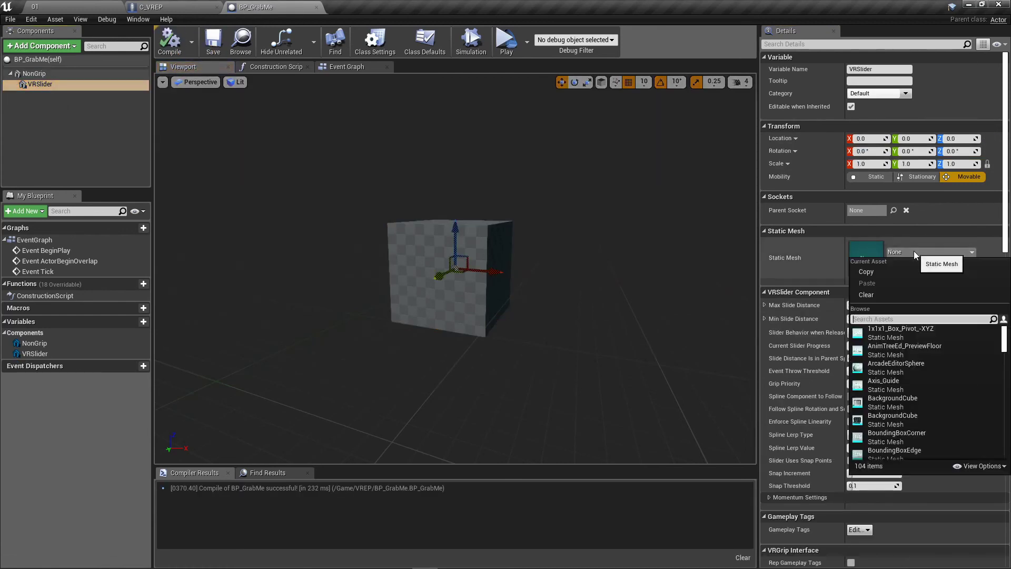
text(lin)
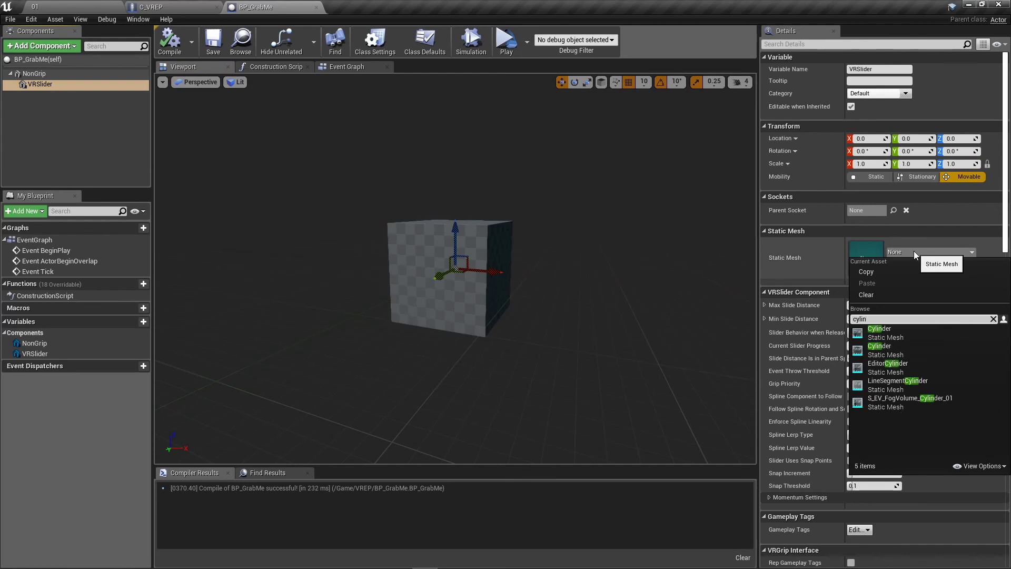
click(913, 340)
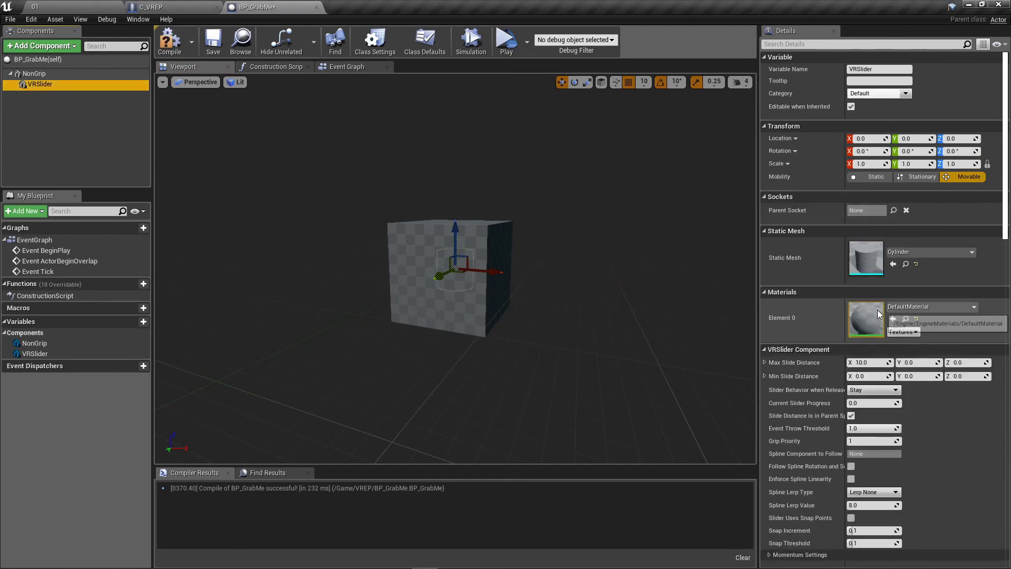
- Raise the cylinder to Z 200, rotate it 90° onto its side, and recompile
drag(457, 228, 462, 147)
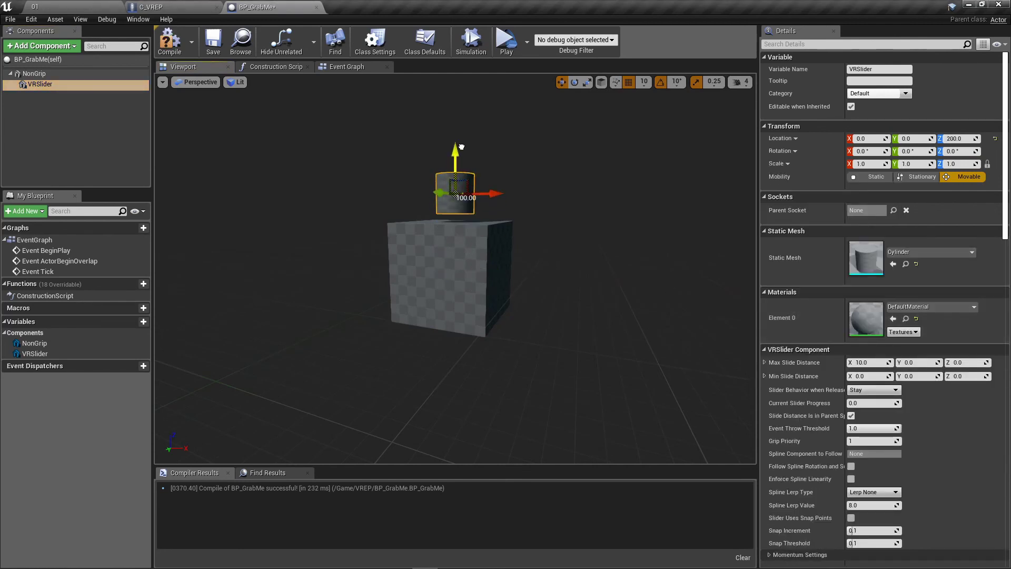
key(e)
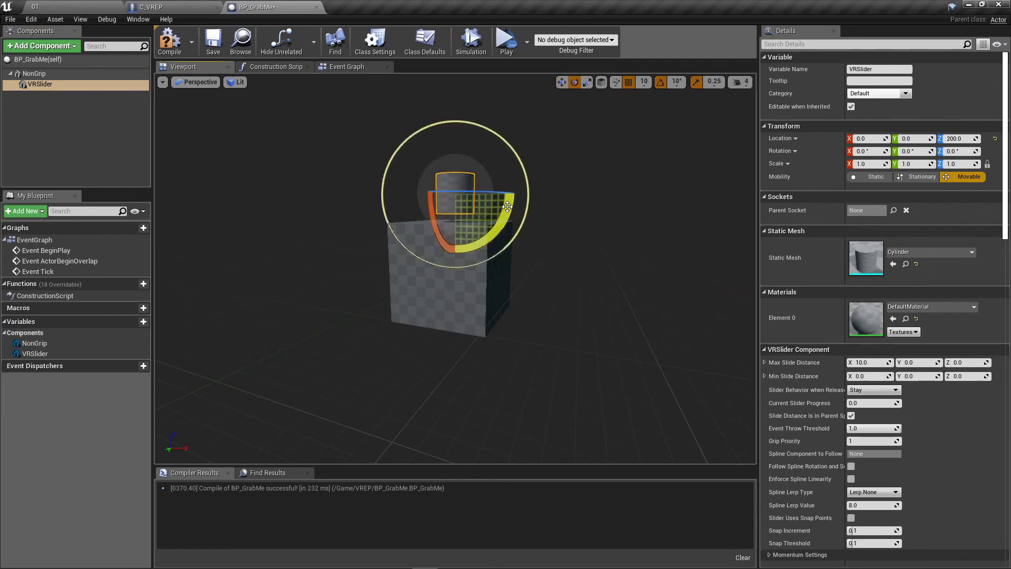
drag(509, 224, 519, 142)
key(w)
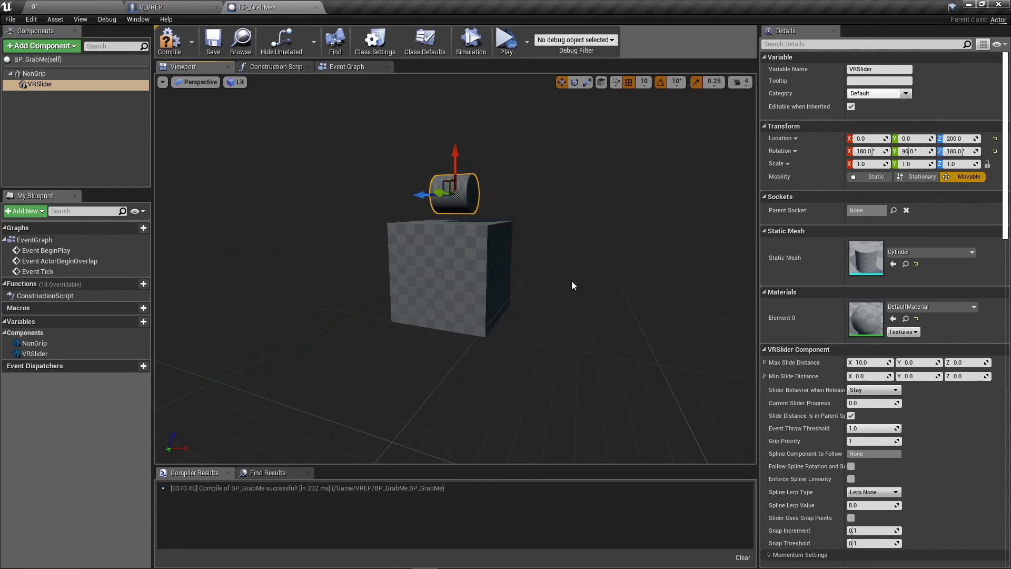
click(169, 43)
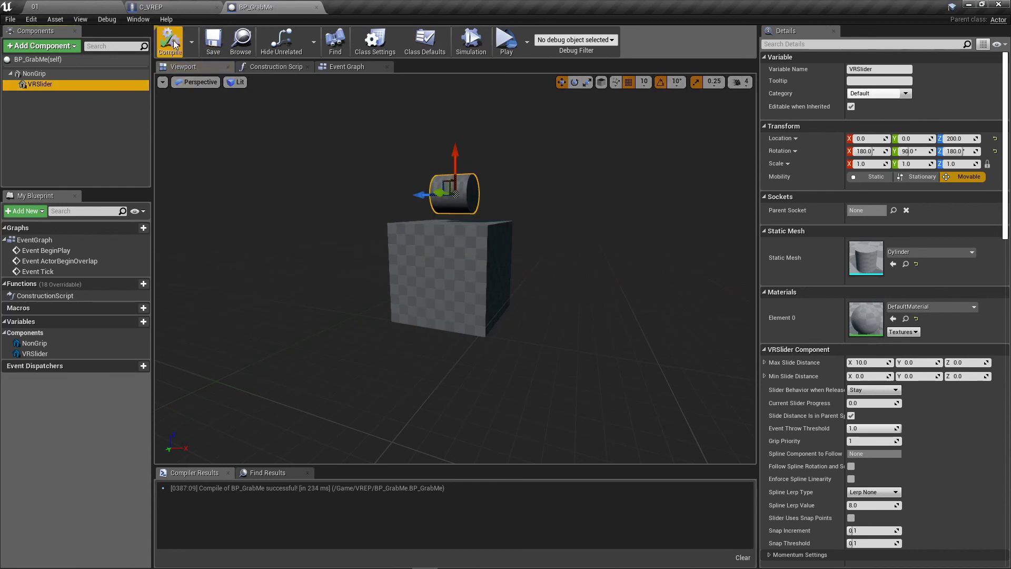
click(108, 6)
- Place BP_GrabMe on the floor, slide it along X and Y, then run a standalone preview
drag(304, 432, 496, 125)
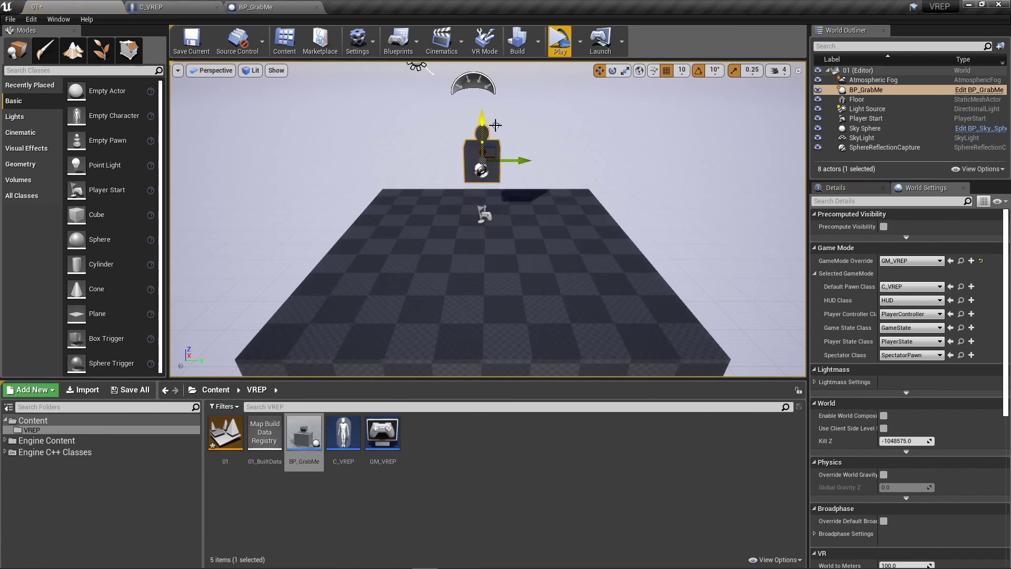
key(ctrl+z)
mouse_move(458, 341)
right_down()
mouse_move(443, 321)
mouse_move(459, 342)
right_up()
drag(480, 216, 522, 240)
right_drag(470, 349, 489, 164)
click(560, 40)
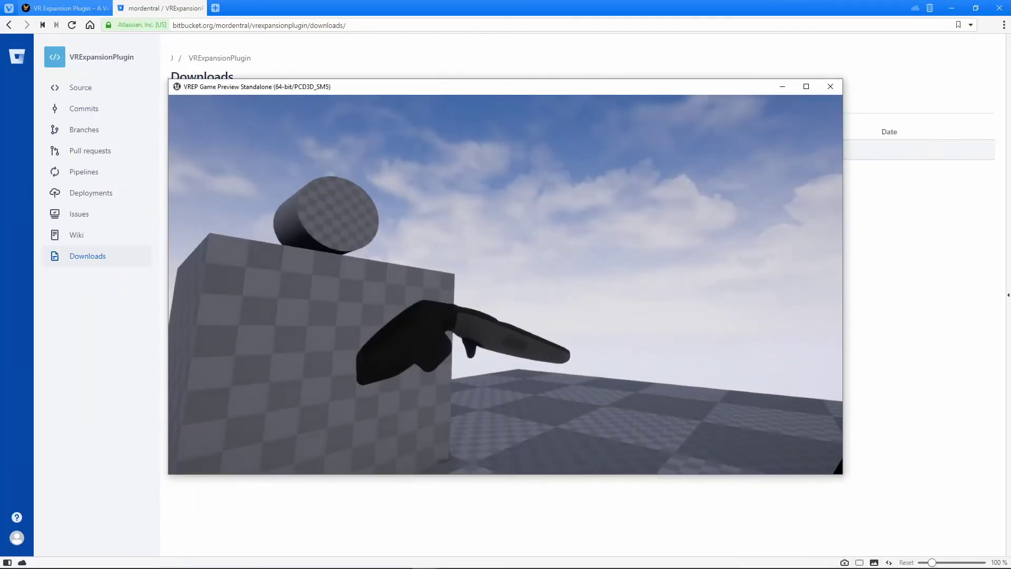